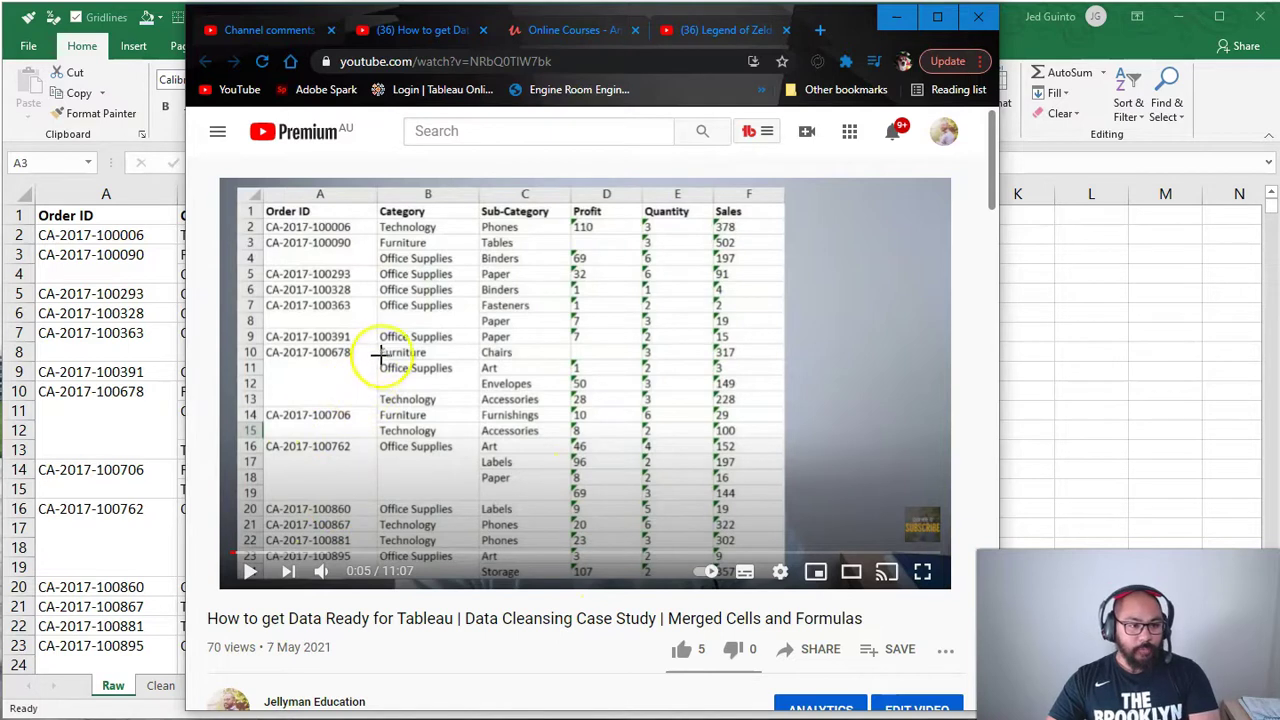
Set the YouTube tutorial aside and bring the Merged Data.xlsx Raw sheet forward in Excel.
{"action": "mouse_move", "coordinate": [380, 354]}
{"action": "left_mouse_down"}
{"action": "mouse_move", "coordinate": [300, 336]}
{"action": "mouse_move", "coordinate": [255, 390]}
{"action": "mouse_move", "coordinate": [334, 403]}
{"action": "mouse_move", "coordinate": [390, 345]}
{"action": "left_mouse_up"}
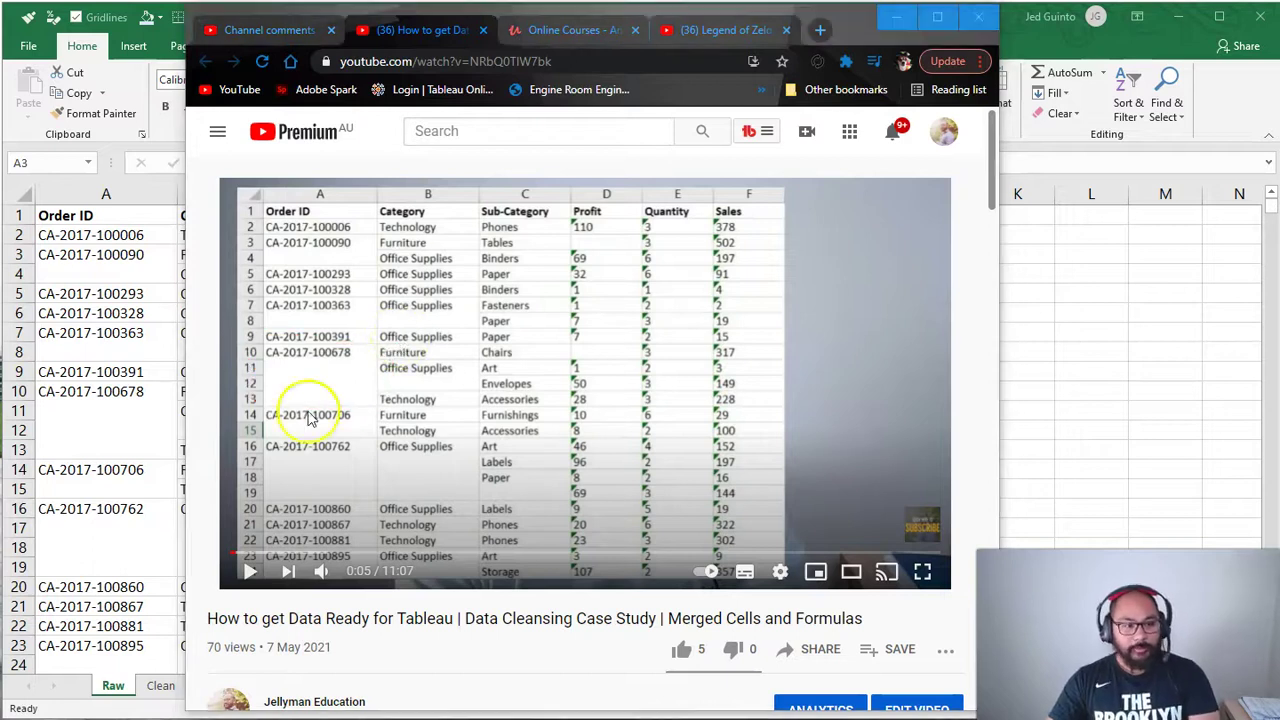
{"action": "left_click", "coordinate": [1105, 290]}
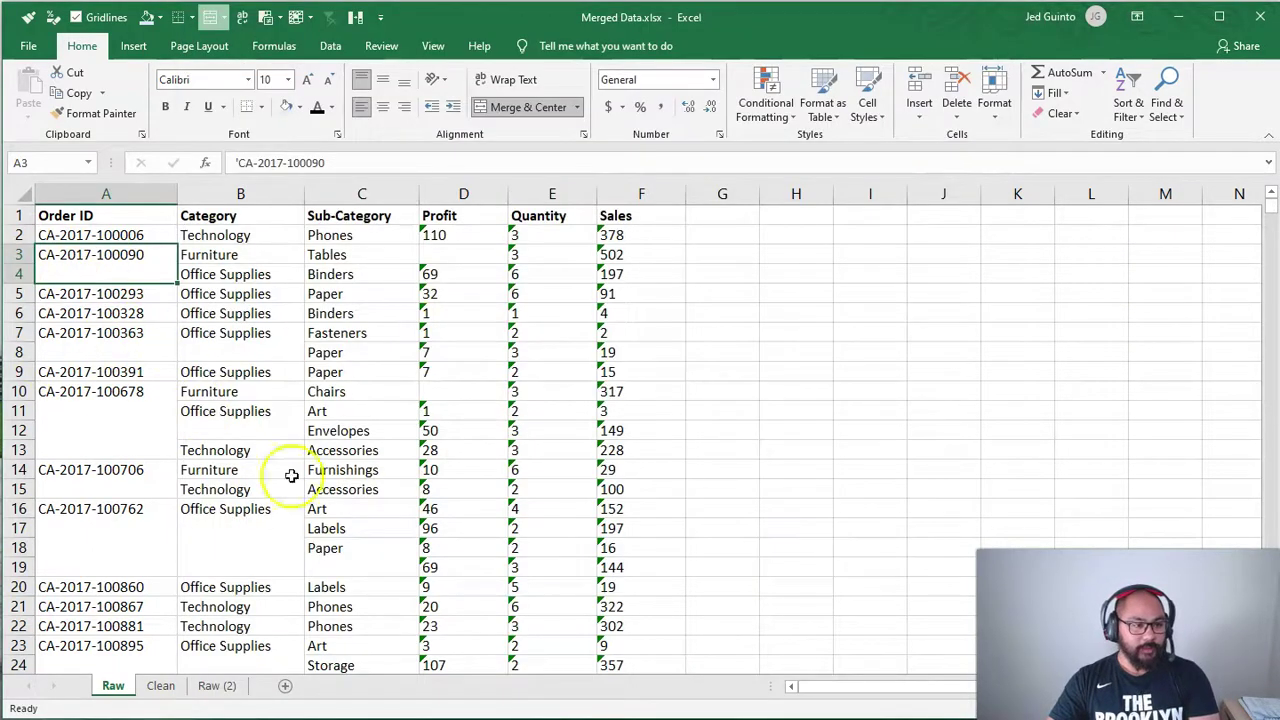
{"action": "left_click", "coordinate": [160, 686]}
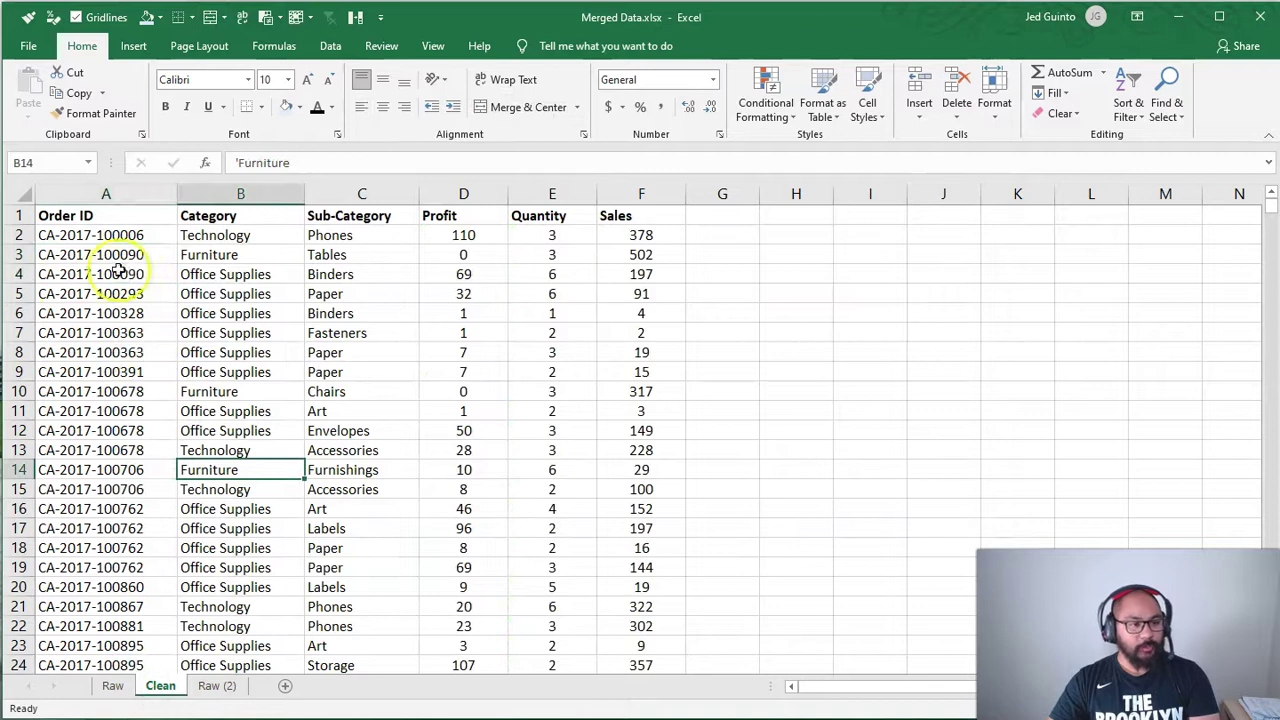
{"action": "left_click_drag", "start_coordinate": [112, 240], "coordinate": [219, 567]}
{"action": "left_click", "coordinate": [112, 686]}
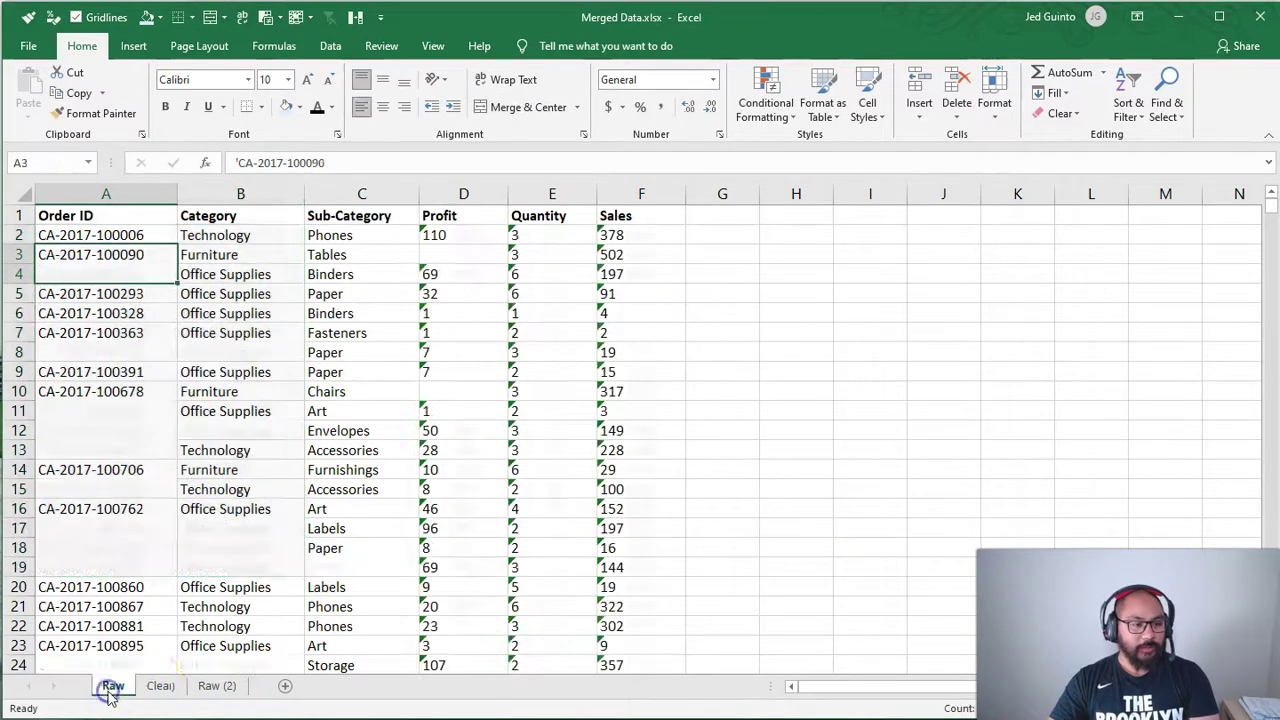
{"action": "left_click", "coordinate": [162, 686]}
{"action": "left_click", "coordinate": [112, 686]}
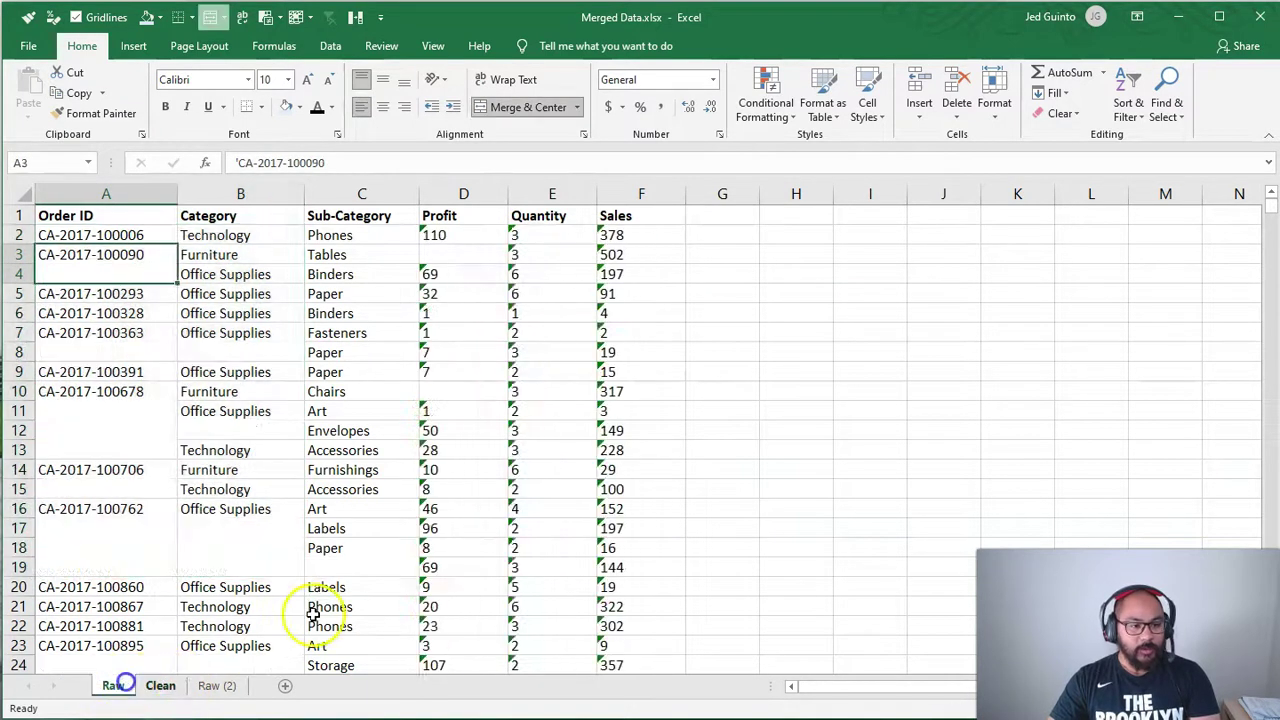
{"action": "left_click", "coordinate": [717, 426]}
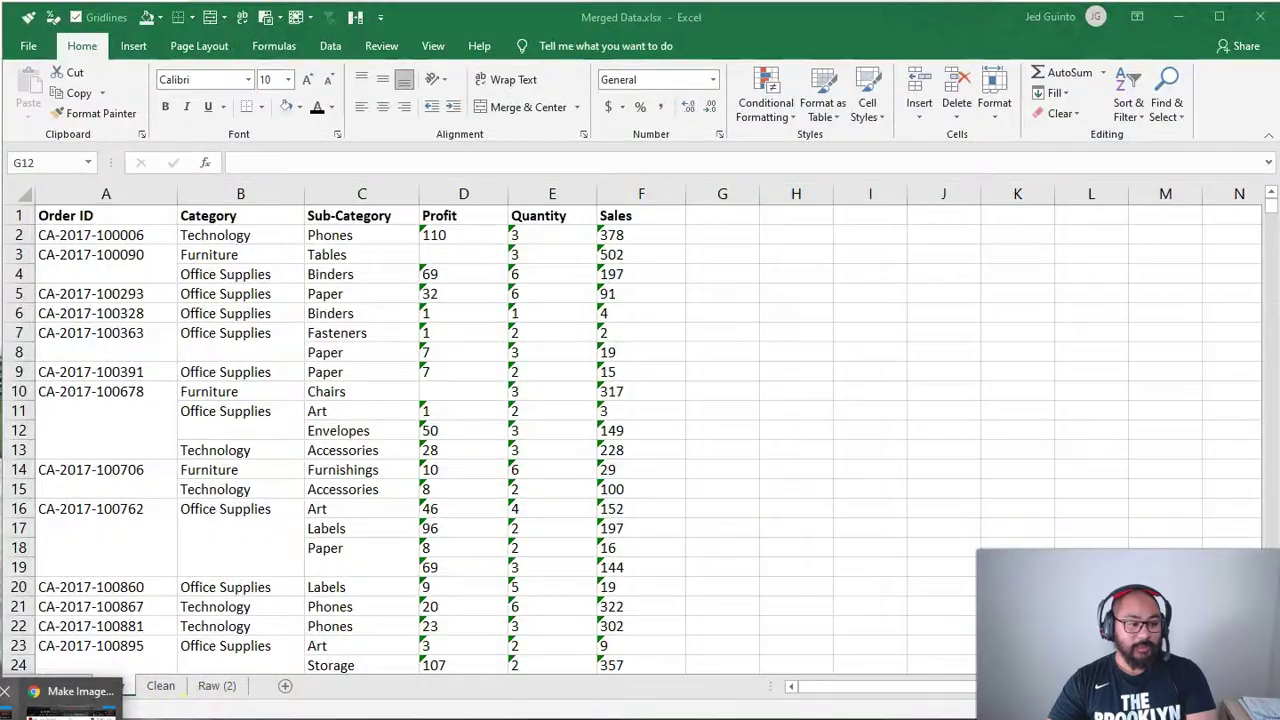
{"action": "left_click", "coordinate": [70, 691]}
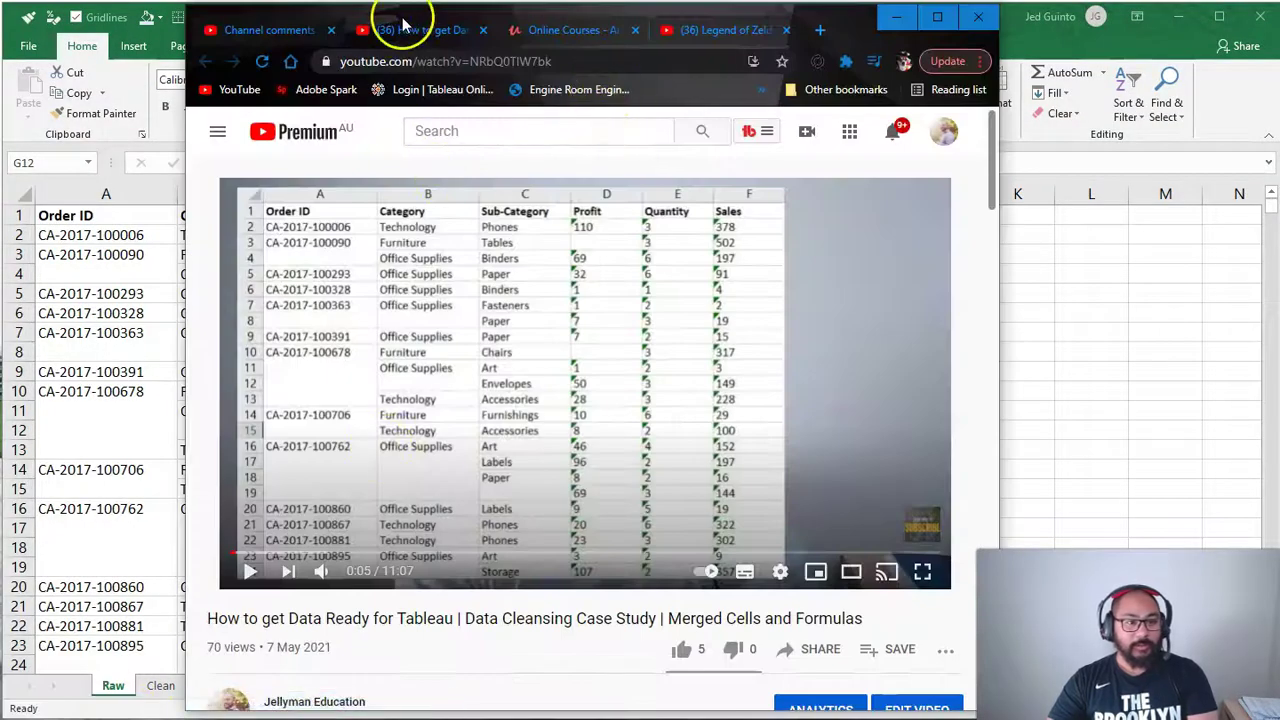
{"action": "left_click", "coordinate": [255, 30]}
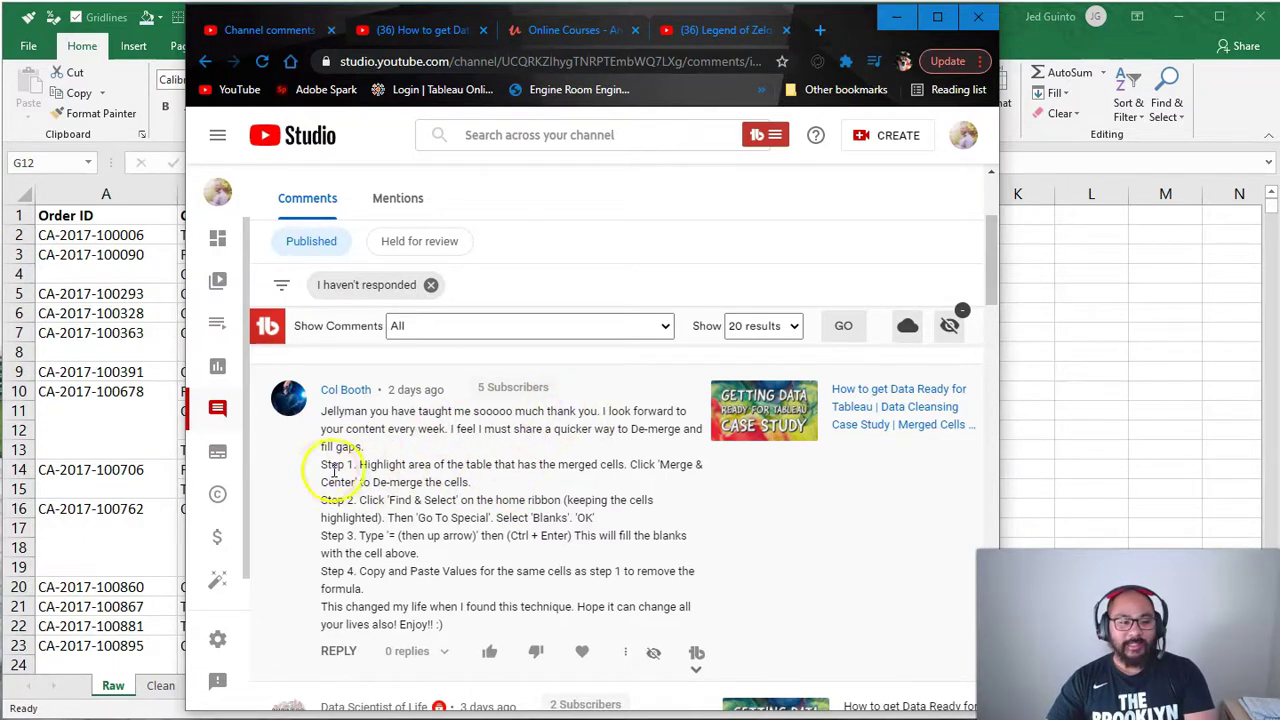
{"action": "left_click_drag", "start_coordinate": [322, 465], "coordinate": [482, 624]}
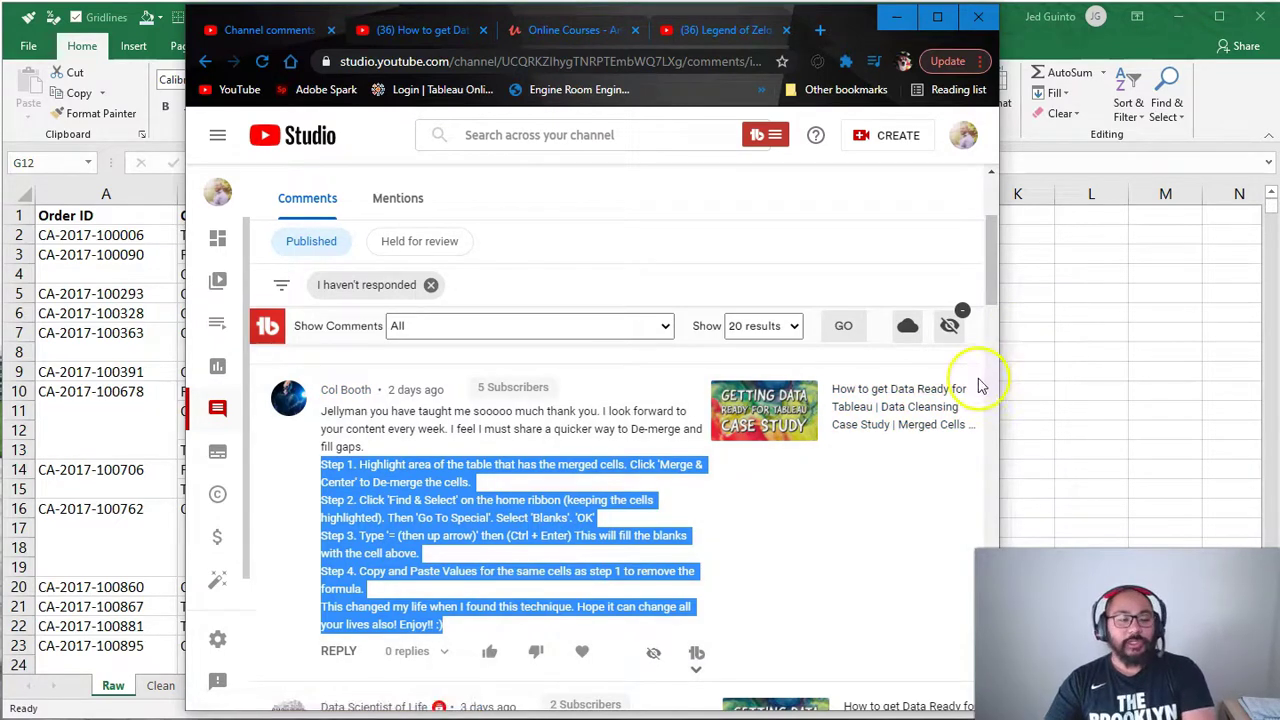
{"action": "left_click", "coordinate": [1065, 413]}
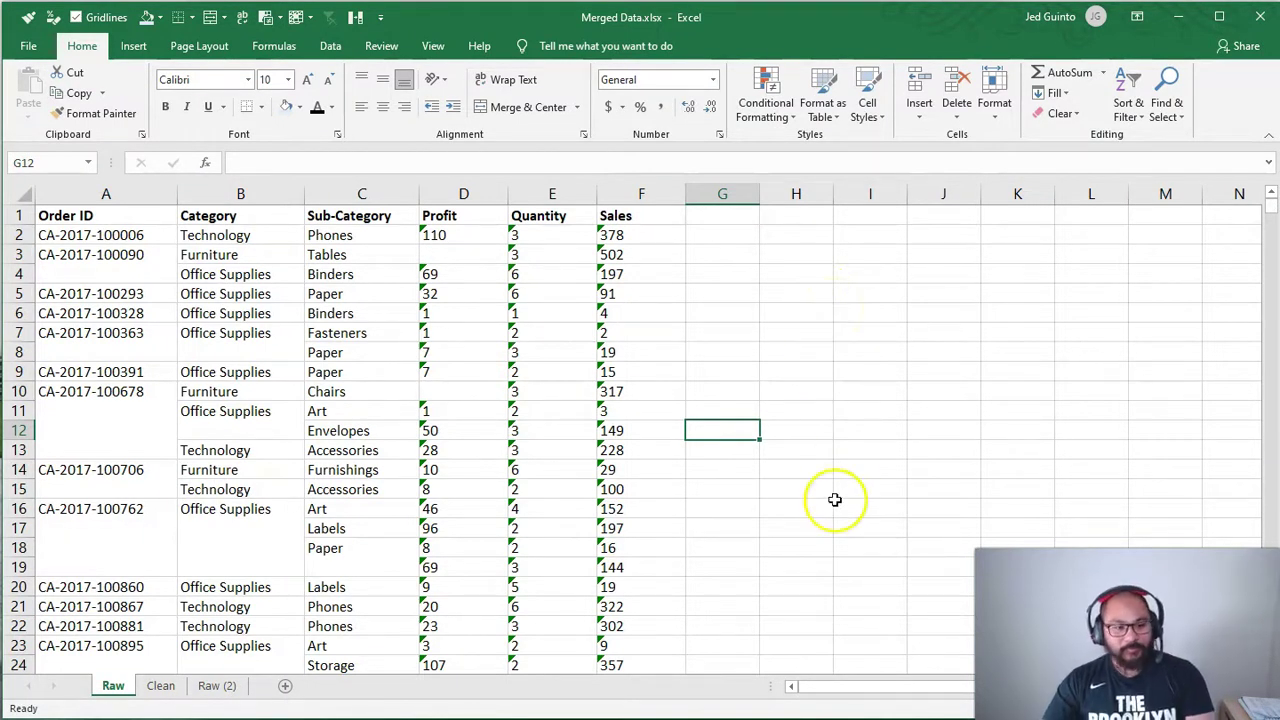
Switch to the Raw (2) sheet and select its merged Order ID and Category cells through row 19.
{"action": "left_click_drag", "start_coordinate": [88, 220], "coordinate": [614, 571]}
{"action": "left_click", "coordinate": [222, 686]}
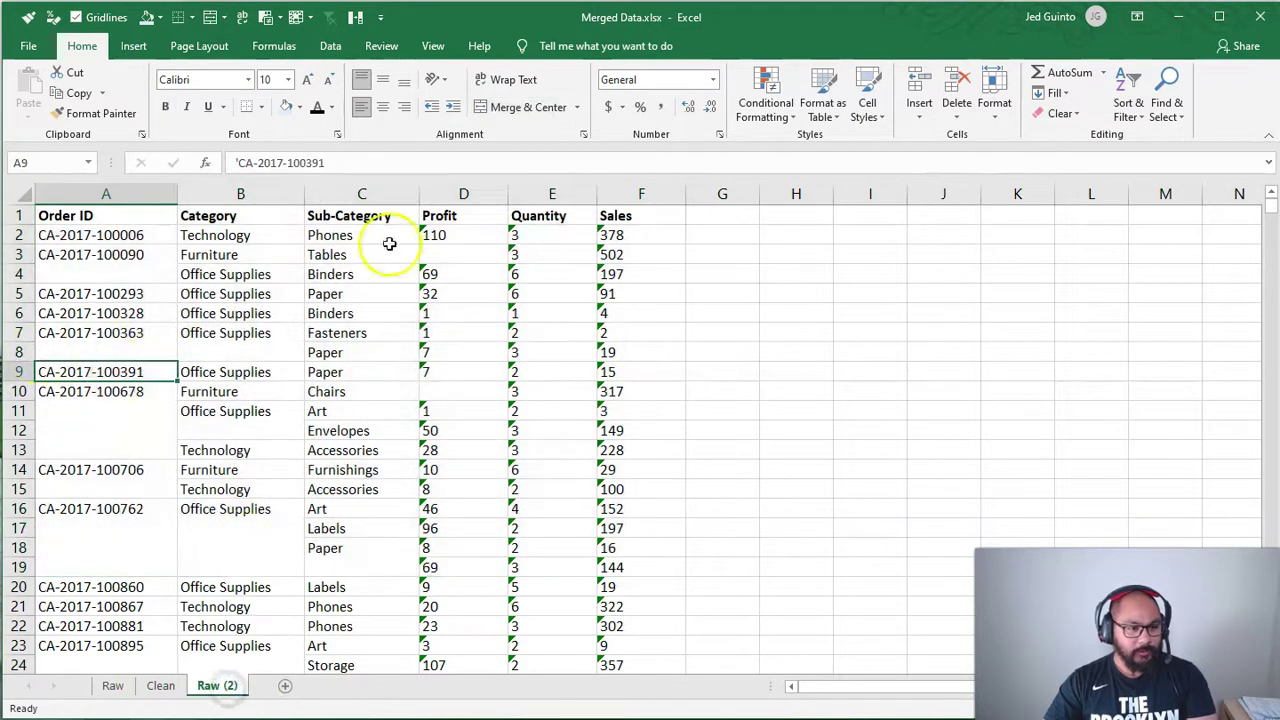
{"action": "left_click", "coordinate": [815, 472]}
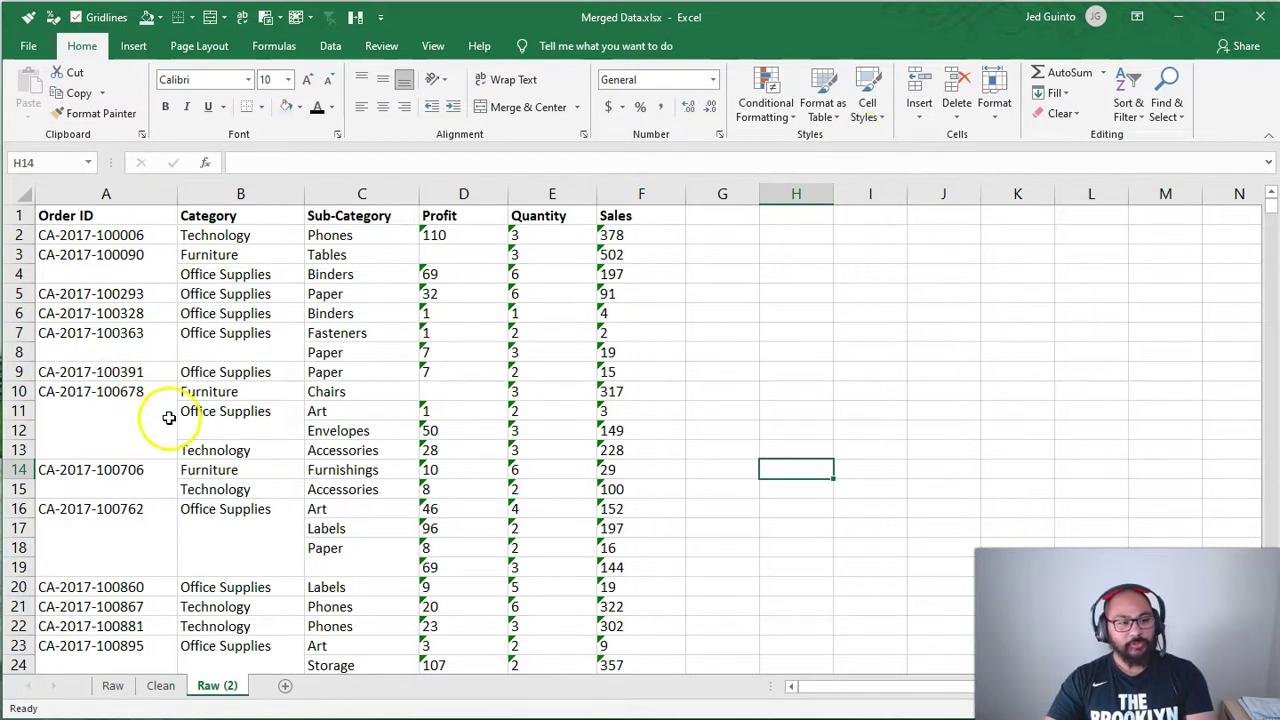
{"action": "left_click_drag", "start_coordinate": [100, 254], "coordinate": [205, 350]}
{"action": "left_click_drag", "start_coordinate": [100, 215], "coordinate": [198, 537]}
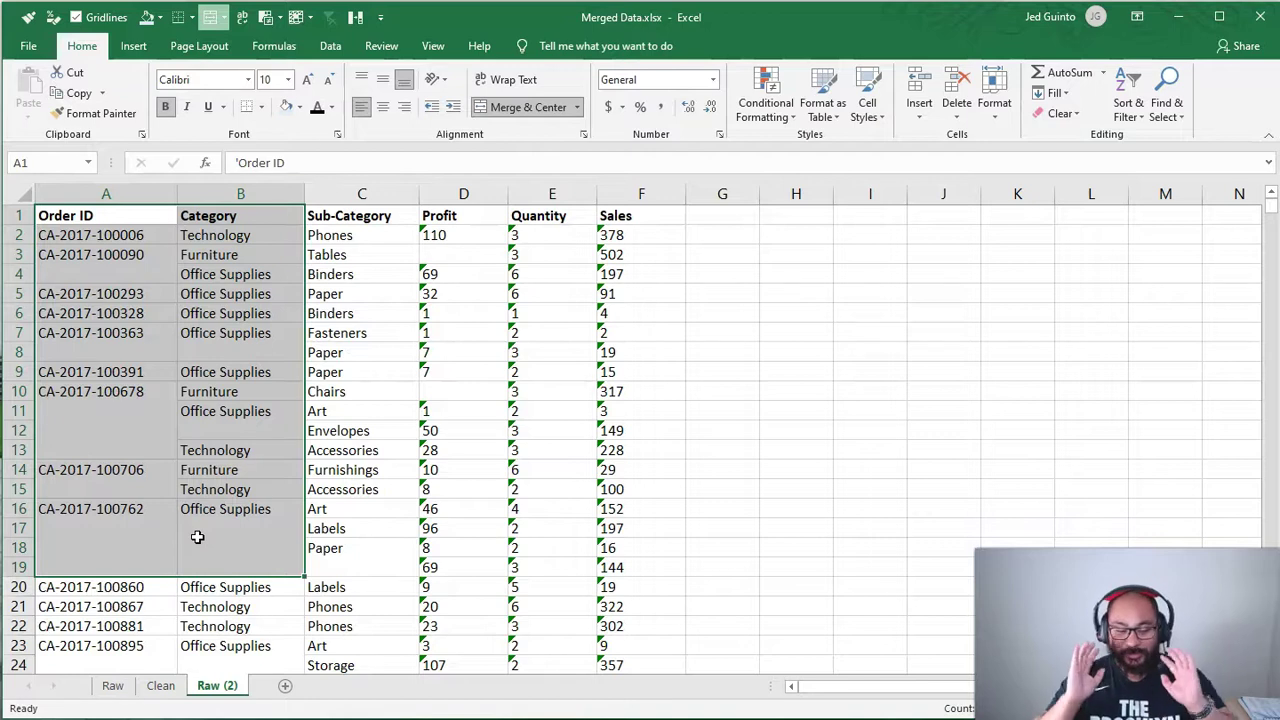
Give the Order ID and Category cells A2:B19 a yellow fill and All Borders.
{"action": "left_click", "coordinate": [486, 444]}
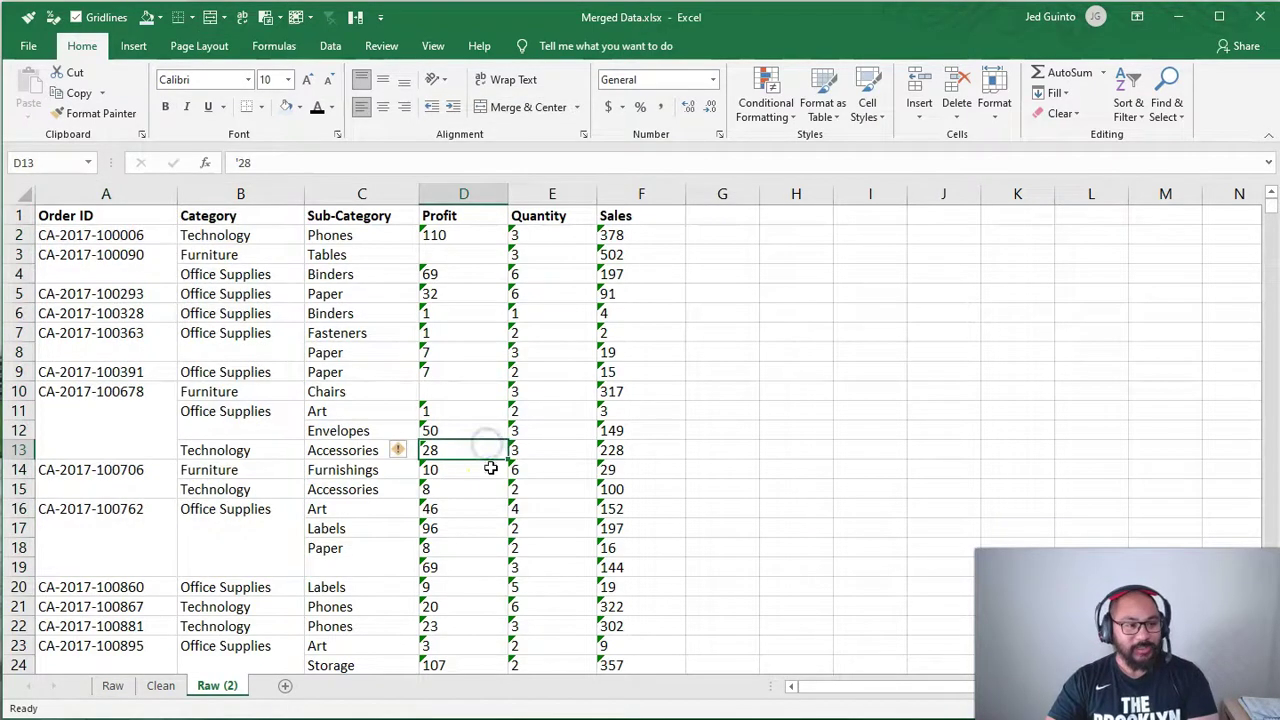
{"action": "left_click_drag", "start_coordinate": [100, 238], "coordinate": [270, 555]}
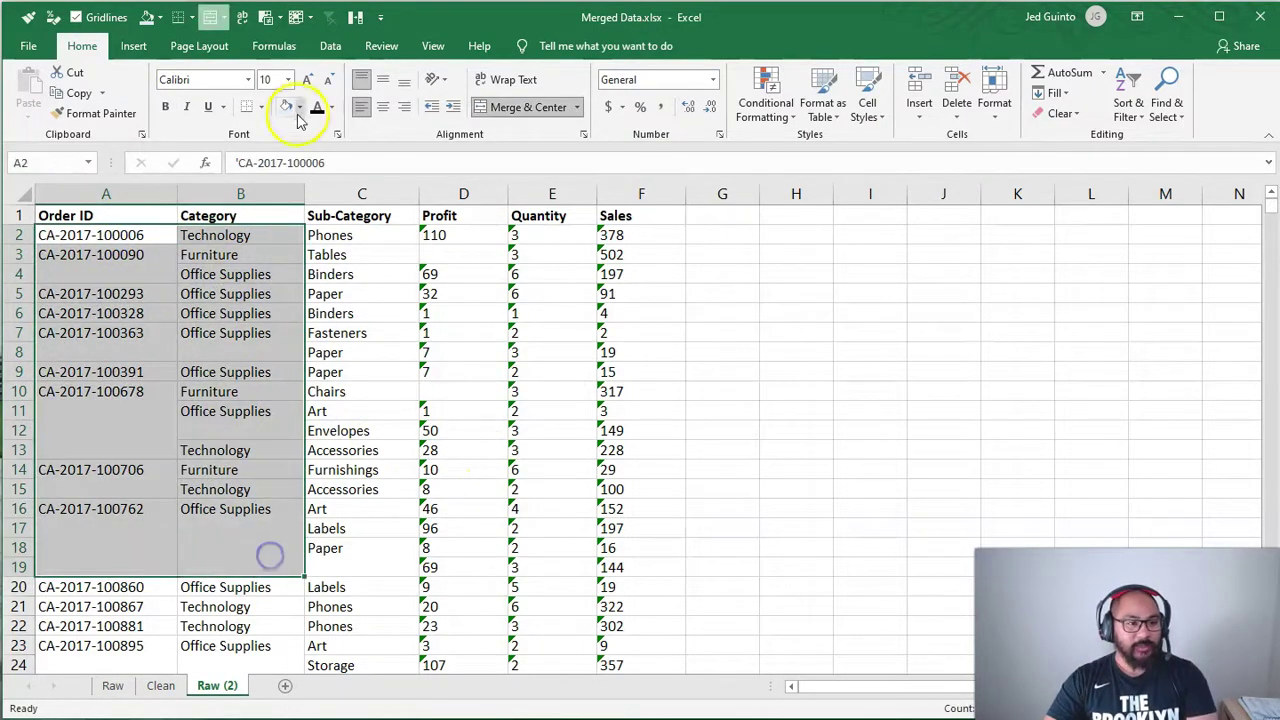
{"action": "left_click", "coordinate": [298, 114]}
{"action": "left_click", "coordinate": [330, 250]}
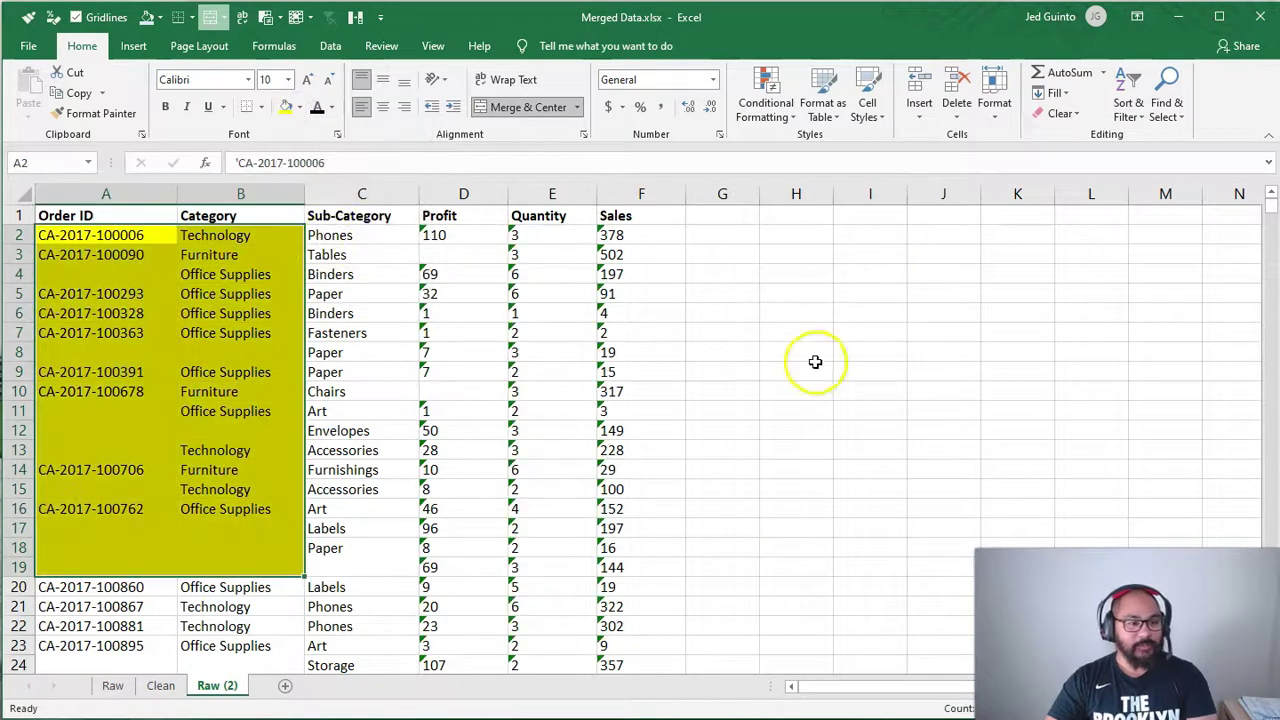
{"action": "left_click", "coordinate": [261, 107]}
{"action": "left_click", "coordinate": [270, 263]}
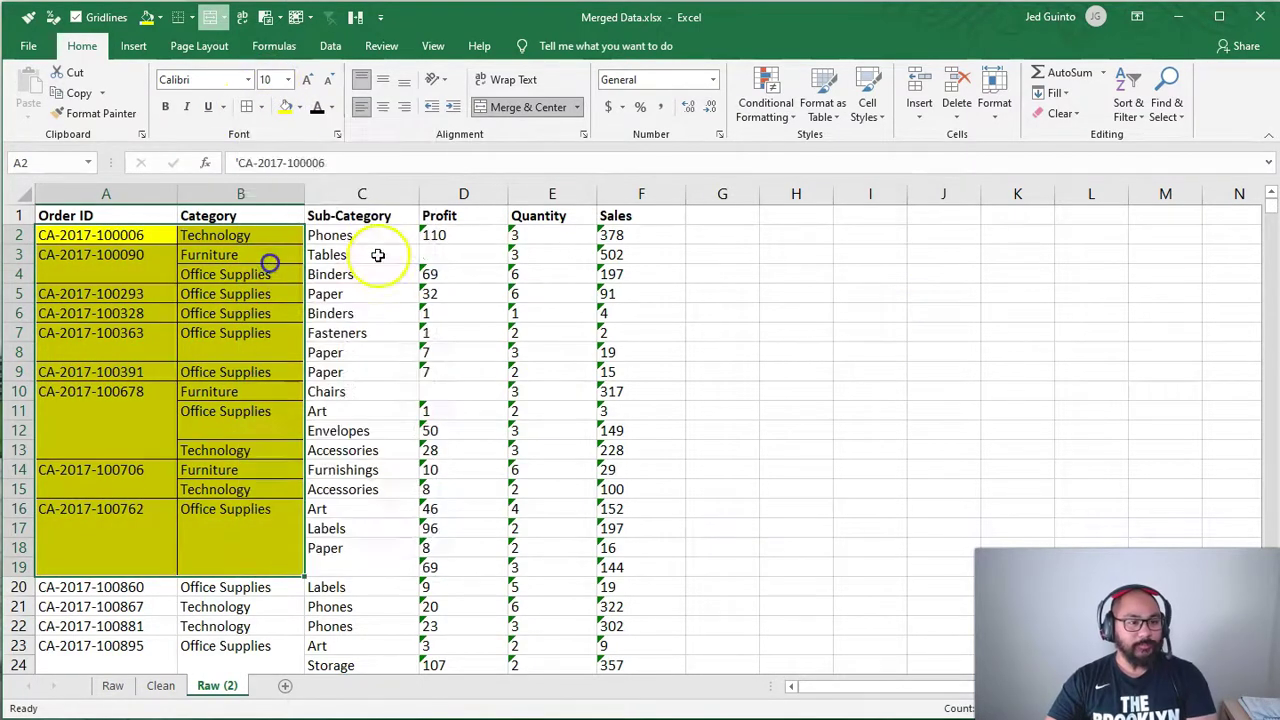
Check the yellow fill on the merged Order ID and Category blocks, then reselect A2:B19.
{"action": "left_click", "coordinate": [108, 420]}
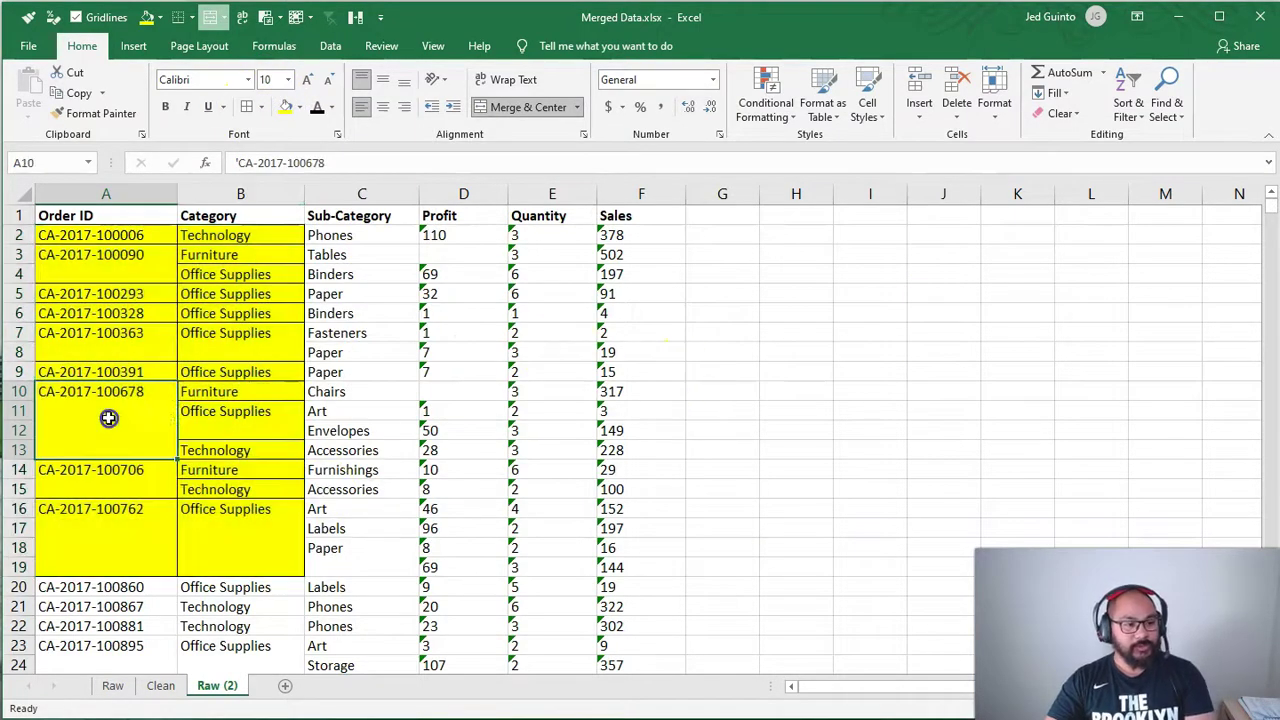
{"action": "left_click", "coordinate": [230, 425], "text": "ctrl"}
{"action": "left_click", "coordinate": [149, 484], "text": "ctrl"}
{"action": "left_click", "coordinate": [134, 533], "text": "ctrl"}
{"action": "left_click", "coordinate": [214, 540], "text": "ctrl"}
{"action": "left_click", "coordinate": [216, 342], "text": "ctrl"}
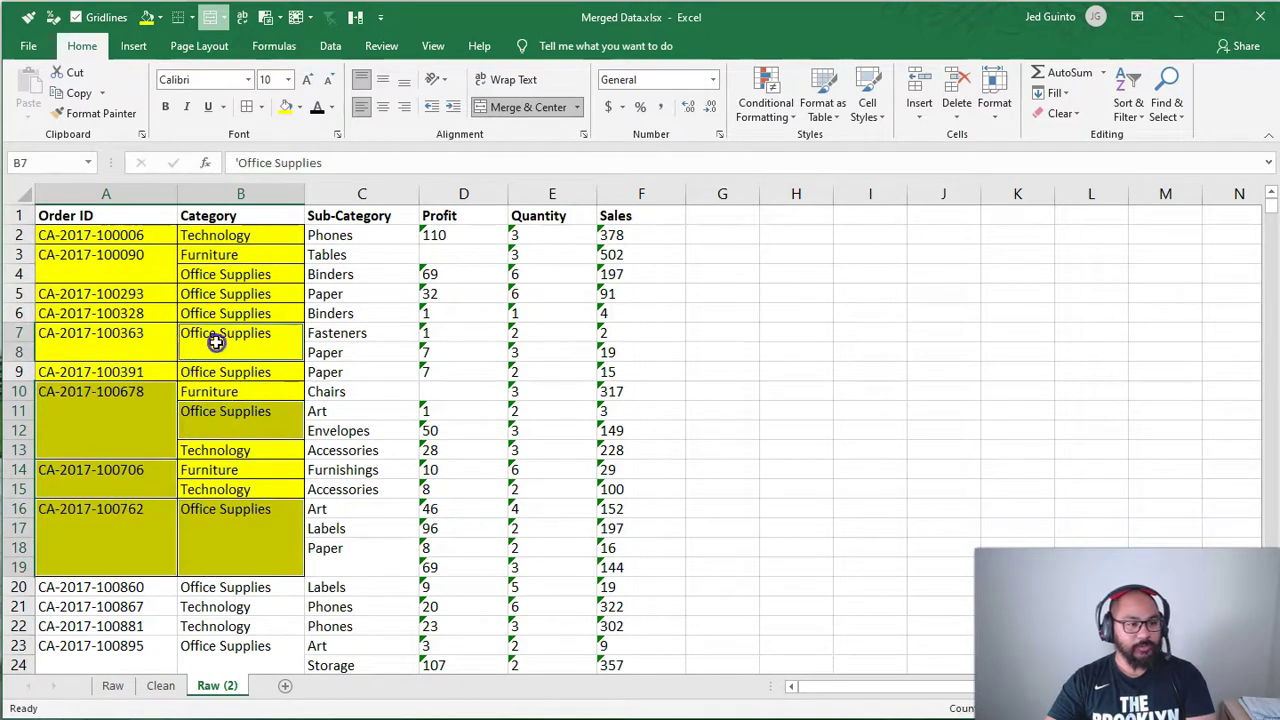
{"action": "left_click", "coordinate": [125, 346], "text": "ctrl"}
{"action": "left_click", "coordinate": [94, 262], "text": "ctrl"}
{"action": "left_click", "coordinate": [551, 391]}
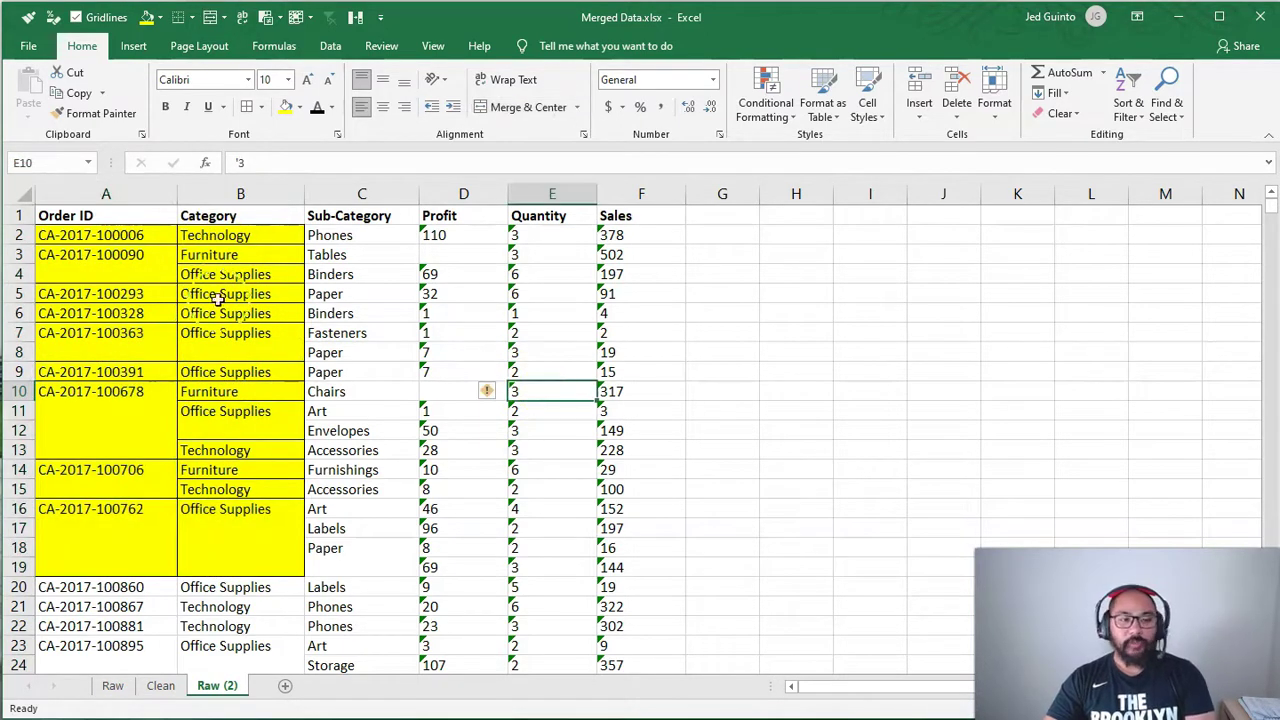
{"action": "left_click", "coordinate": [120, 220]}
{"action": "left_click", "coordinate": [100, 240]}
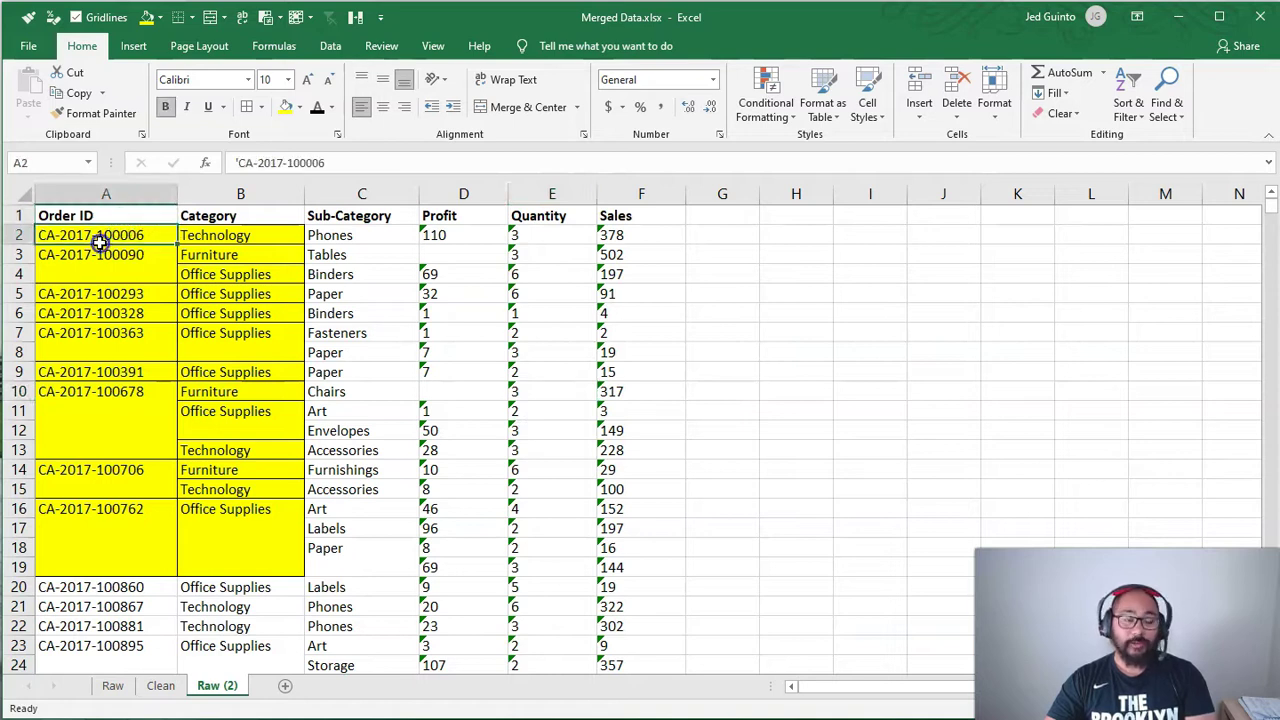
{"action": "mouse_move", "coordinate": [100, 240]}
{"action": "left_mouse_down"}
{"action": "mouse_move", "coordinate": [245, 316]}
{"action": "mouse_move", "coordinate": [243, 544]}
{"action": "left_mouse_up"}
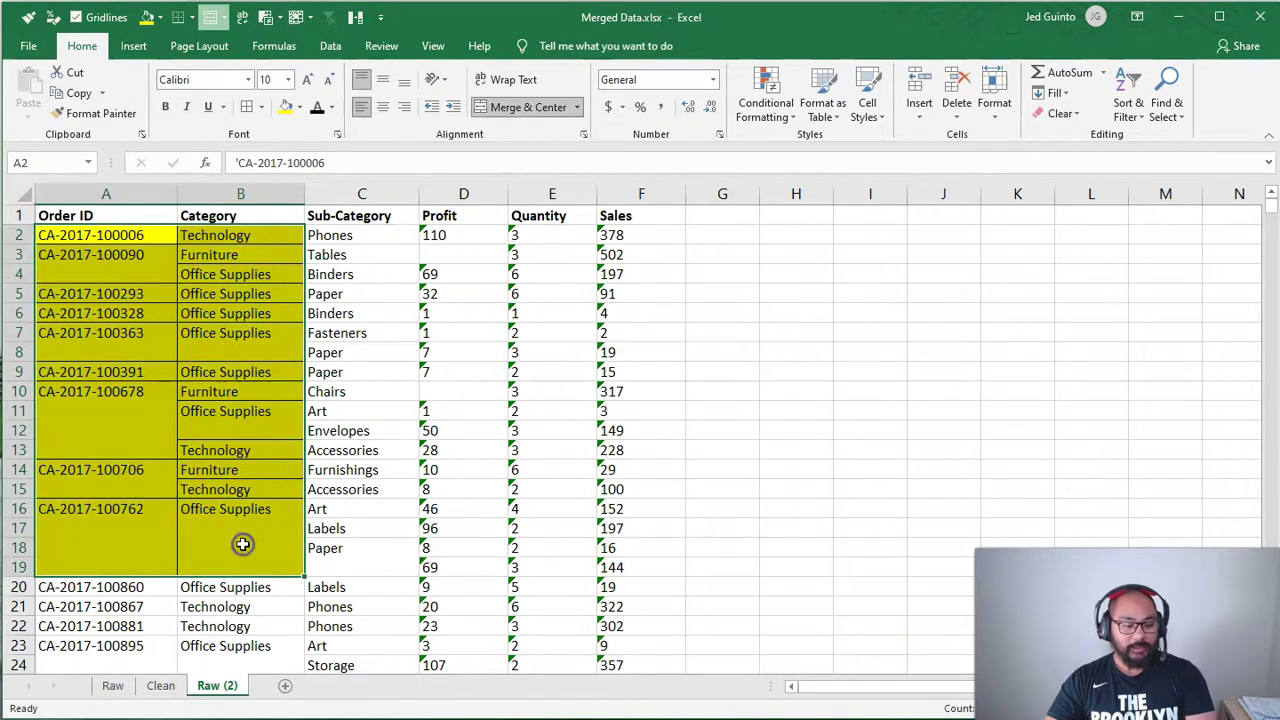
Unmerge the Order ID and Category cells in A2:B19 with Merge & Center.
{"action": "mouse_move", "coordinate": [590, 100]}
{"action": "left_mouse_down"}
{"action": "mouse_move", "coordinate": [481, 90]}
{"action": "mouse_move", "coordinate": [586, 91]}
{"action": "left_mouse_up"}
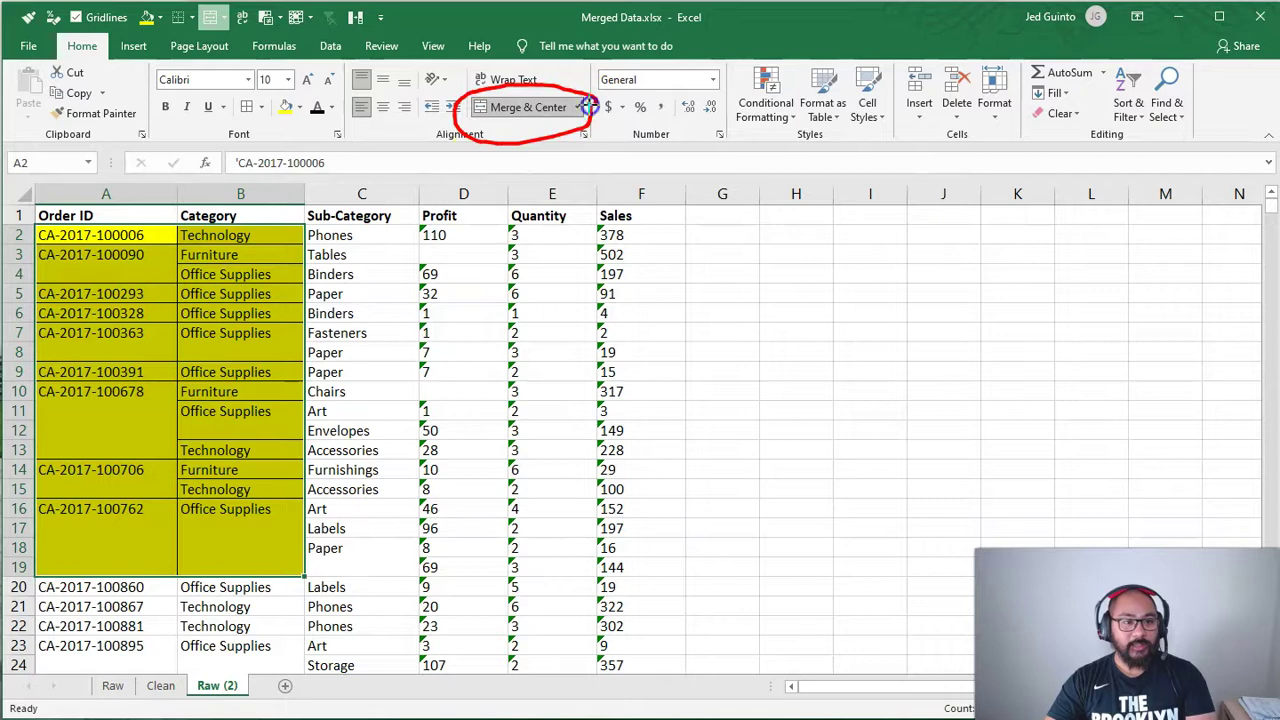
{"action": "key", "text": "Escape"}
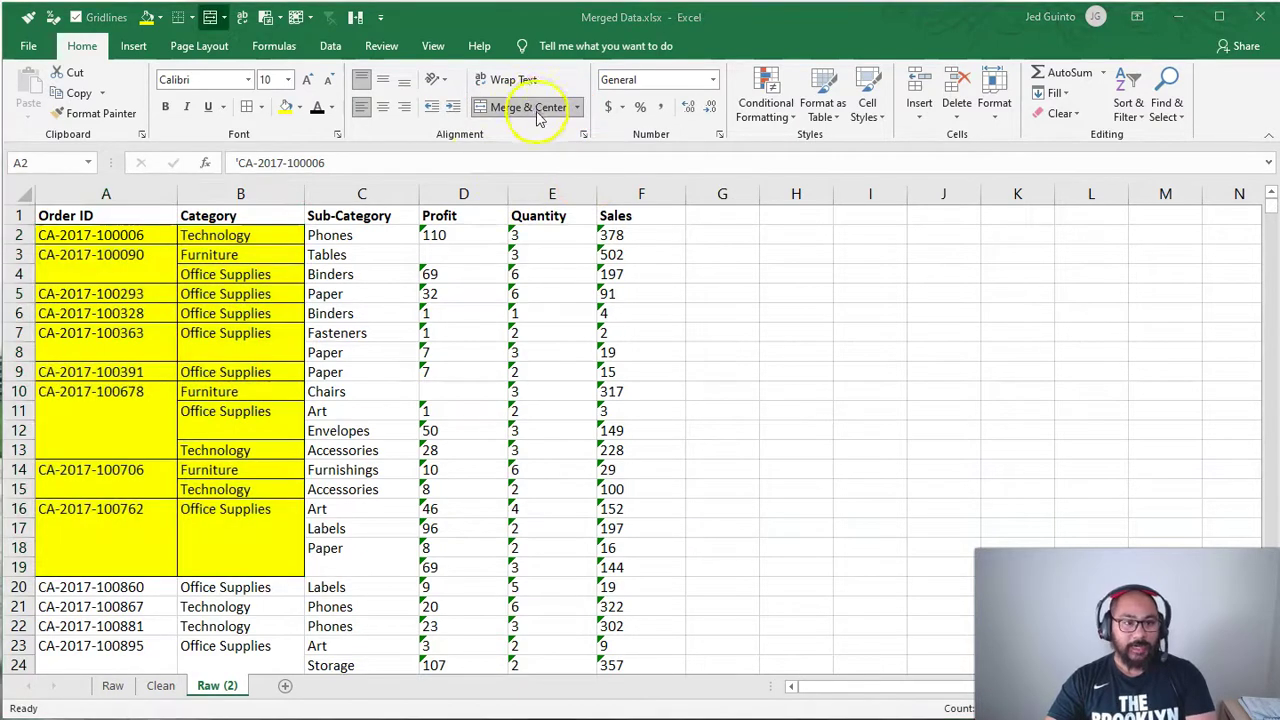
{"action": "left_click", "coordinate": [527, 108]}
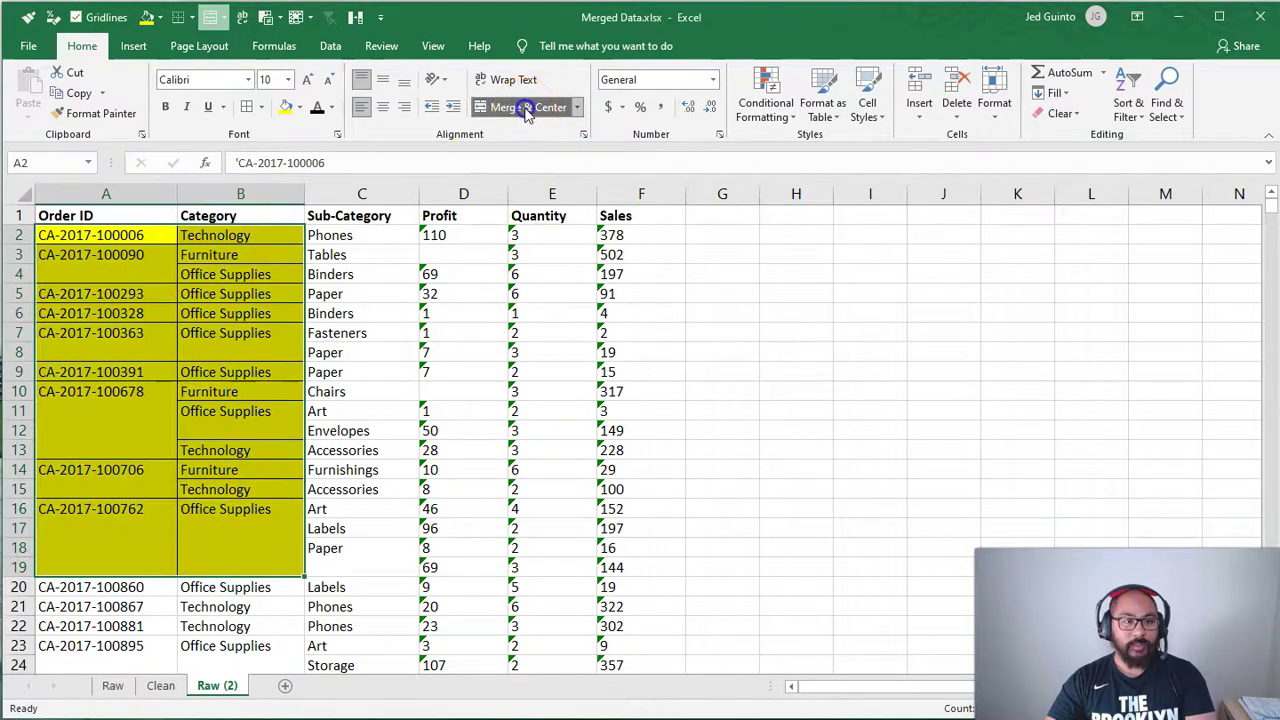
{"action": "left_click_drag", "start_coordinate": [94, 408], "coordinate": [107, 447]}
{"action": "left_click", "coordinate": [226, 438]}
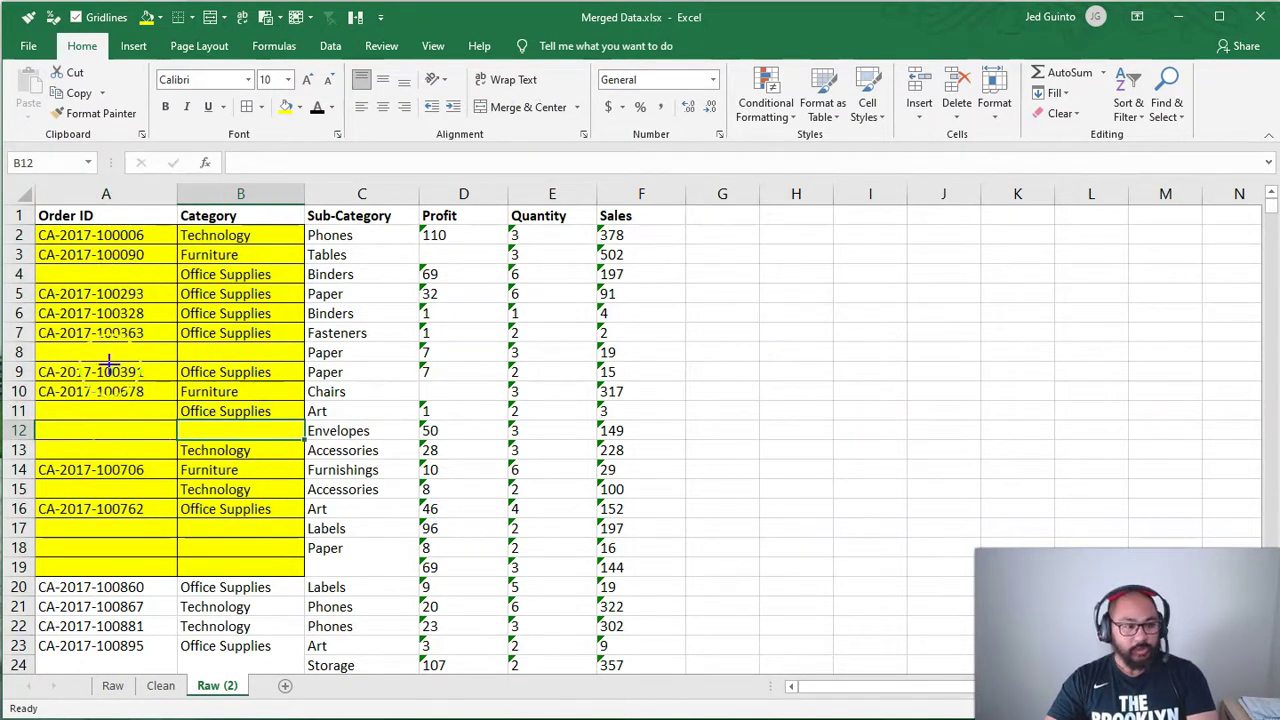
Test a formula referencing the cell above in blank cell A4, then undo it.
{"action": "mouse_move", "coordinate": [133, 267]}
{"action": "left_mouse_down"}
{"action": "mouse_move", "coordinate": [100, 276]}
{"action": "mouse_move", "coordinate": [134, 266]}
{"action": "left_mouse_up"}
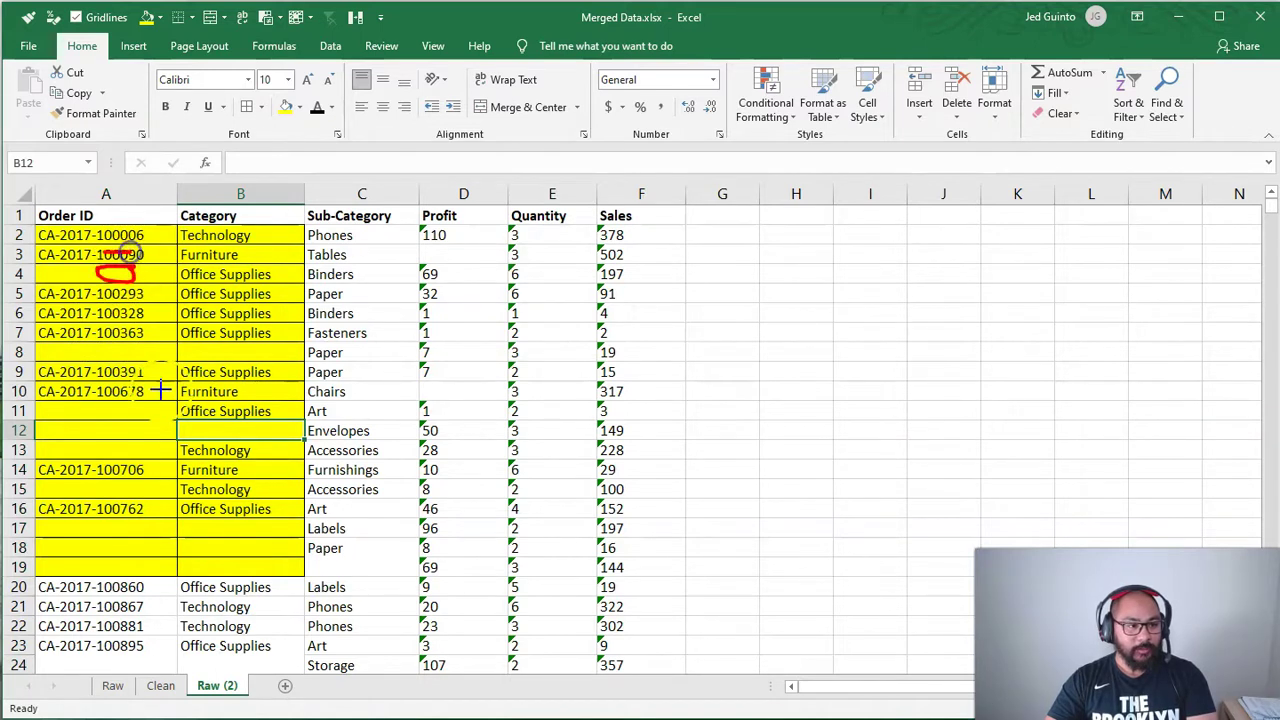
{"action": "left_click_drag", "start_coordinate": [109, 340], "coordinate": [106, 332]}
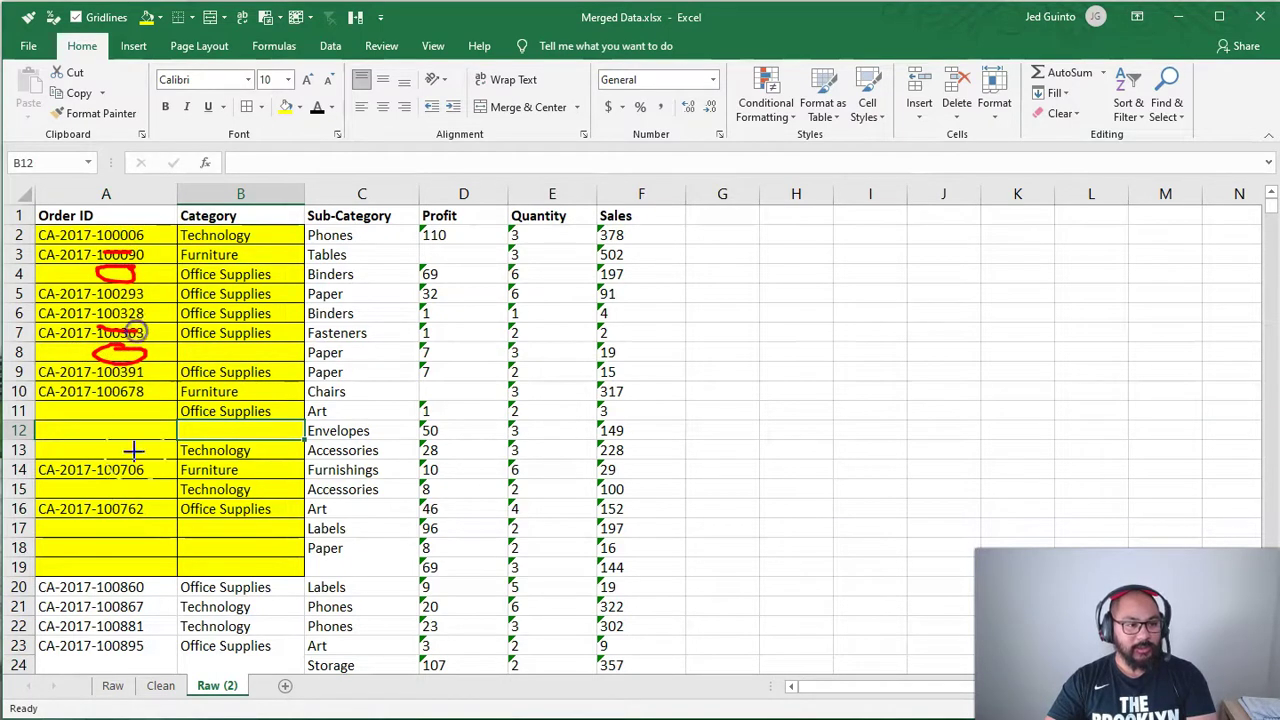
{"action": "mouse_move", "coordinate": [120, 412]}
{"action": "left_mouse_down"}
{"action": "mouse_move", "coordinate": [100, 430]}
{"action": "mouse_move", "coordinate": [118, 413]}
{"action": "left_mouse_up"}
{"action": "key", "text": "Escape"}
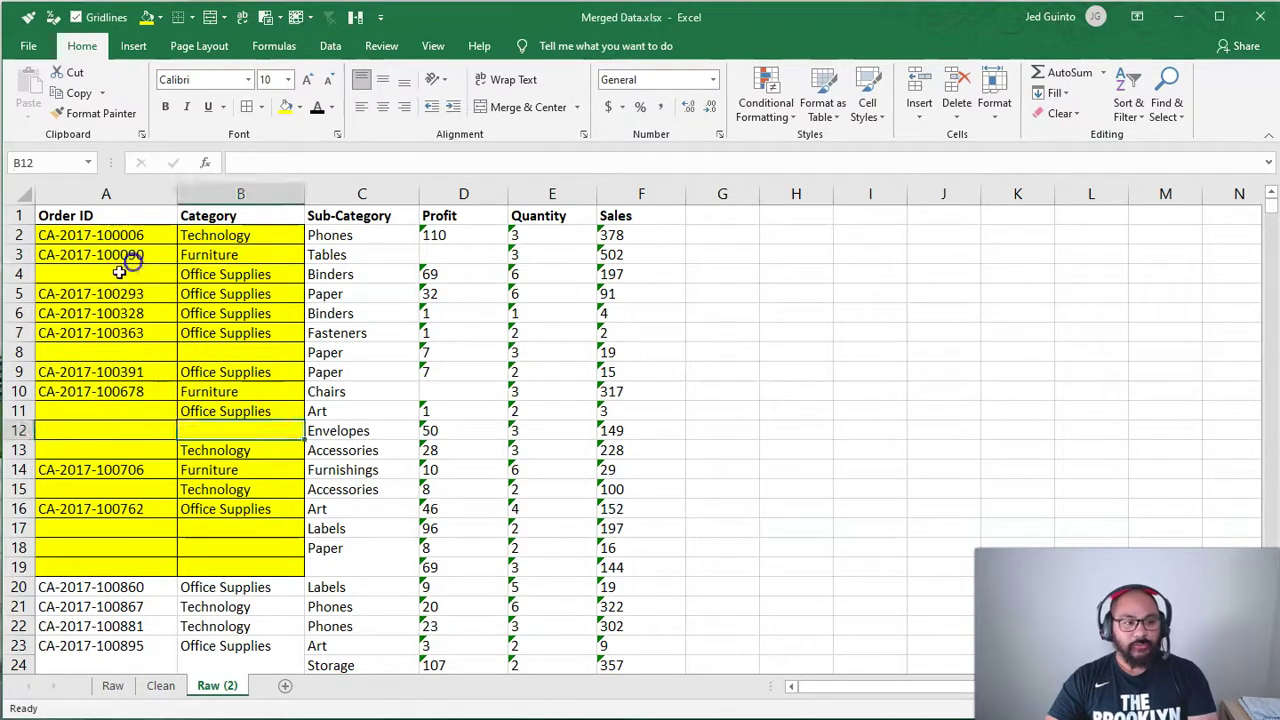
{"action": "left_click", "coordinate": [117, 270]}
{"action": "type", "text": "="}
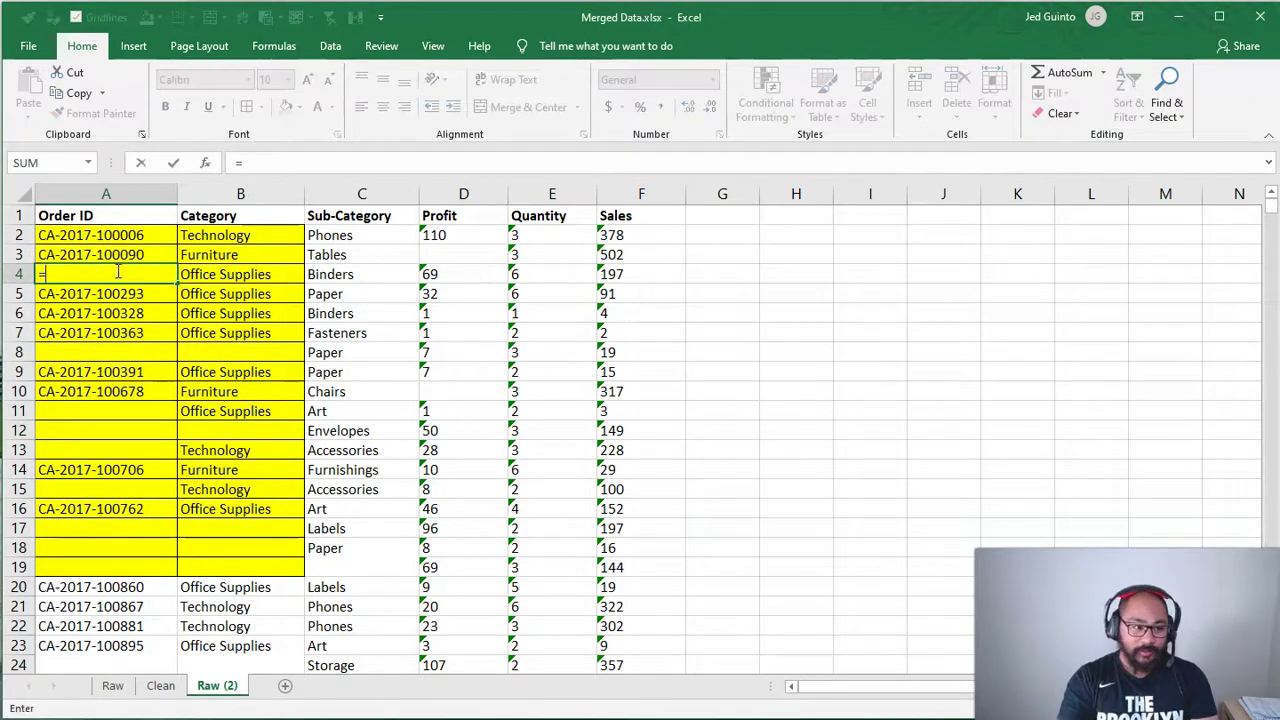
{"action": "key", "text": "Up"}
{"action": "key", "text": "Return"}
{"action": "key", "text": "ctrl+z"}
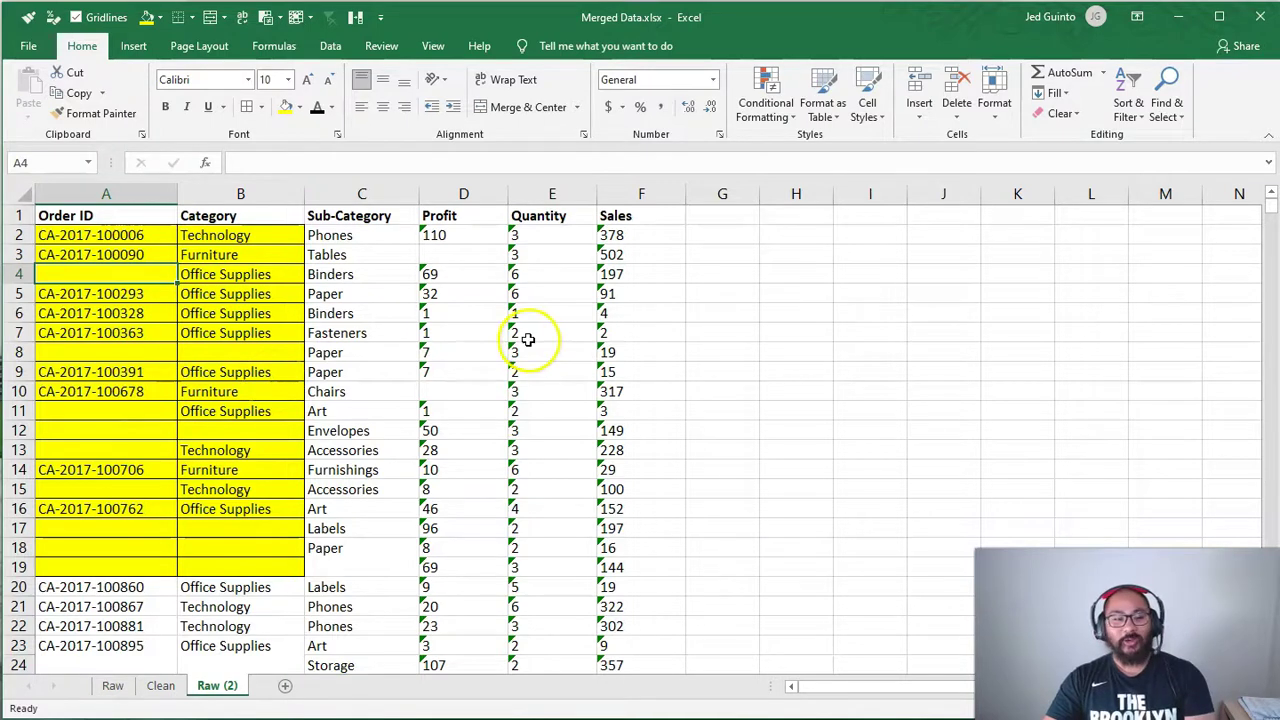
Clear the old selection and select the Order ID and Category range A2:B19 on Raw (2).
{"action": "left_click", "coordinate": [683, 391]}
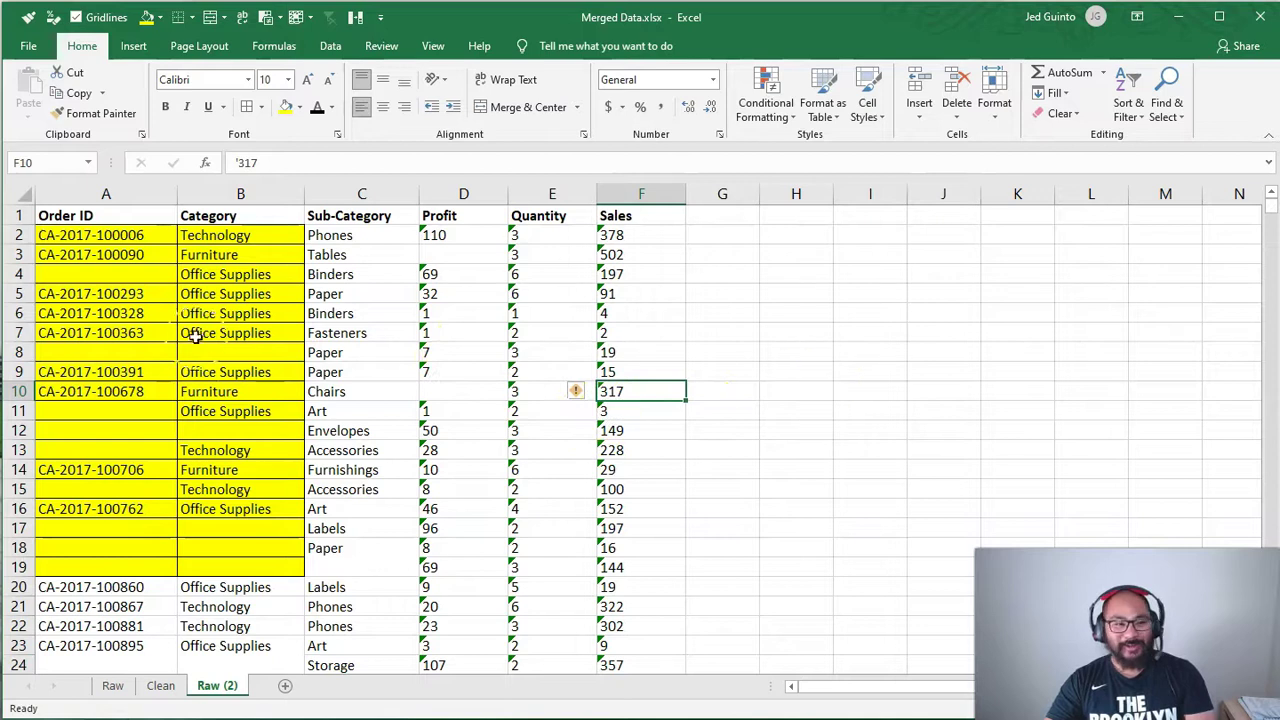
{"action": "left_click_drag", "start_coordinate": [82, 236], "coordinate": [239, 551]}
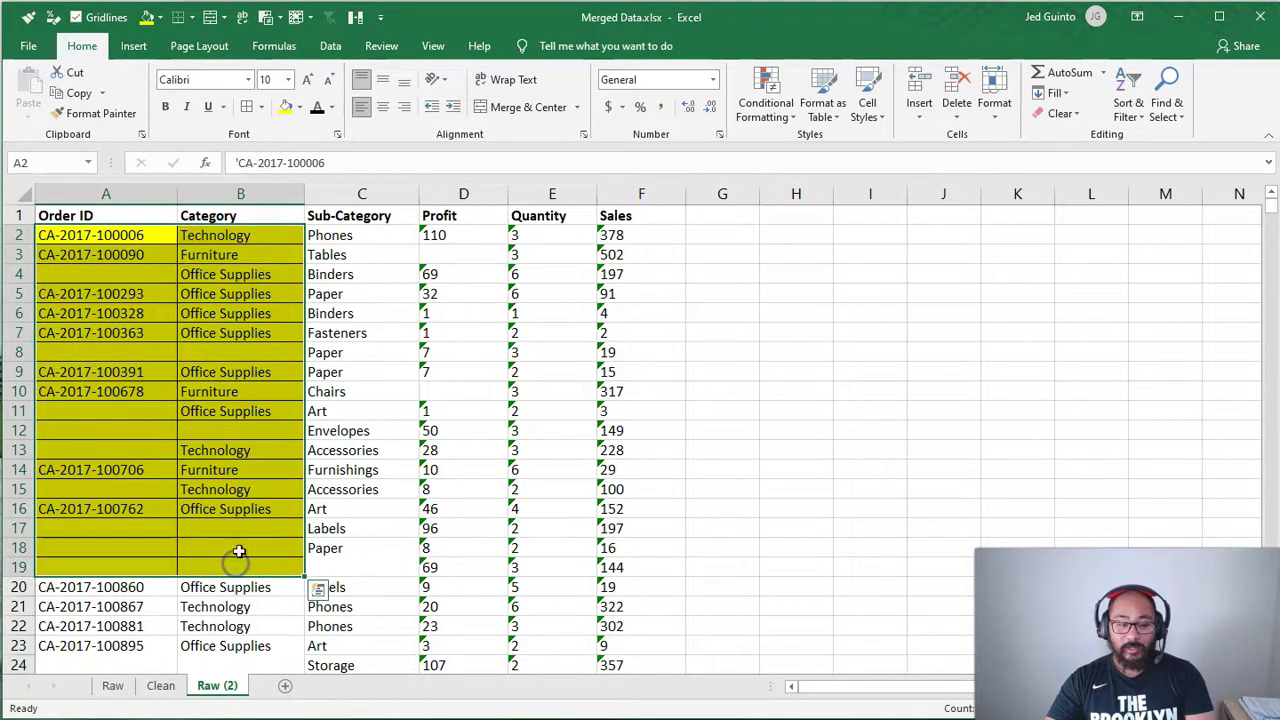
{"action": "left_click", "coordinate": [112, 97]}
{"action": "left_click_drag", "start_coordinate": [118, 45], "coordinate": [114, 38]}
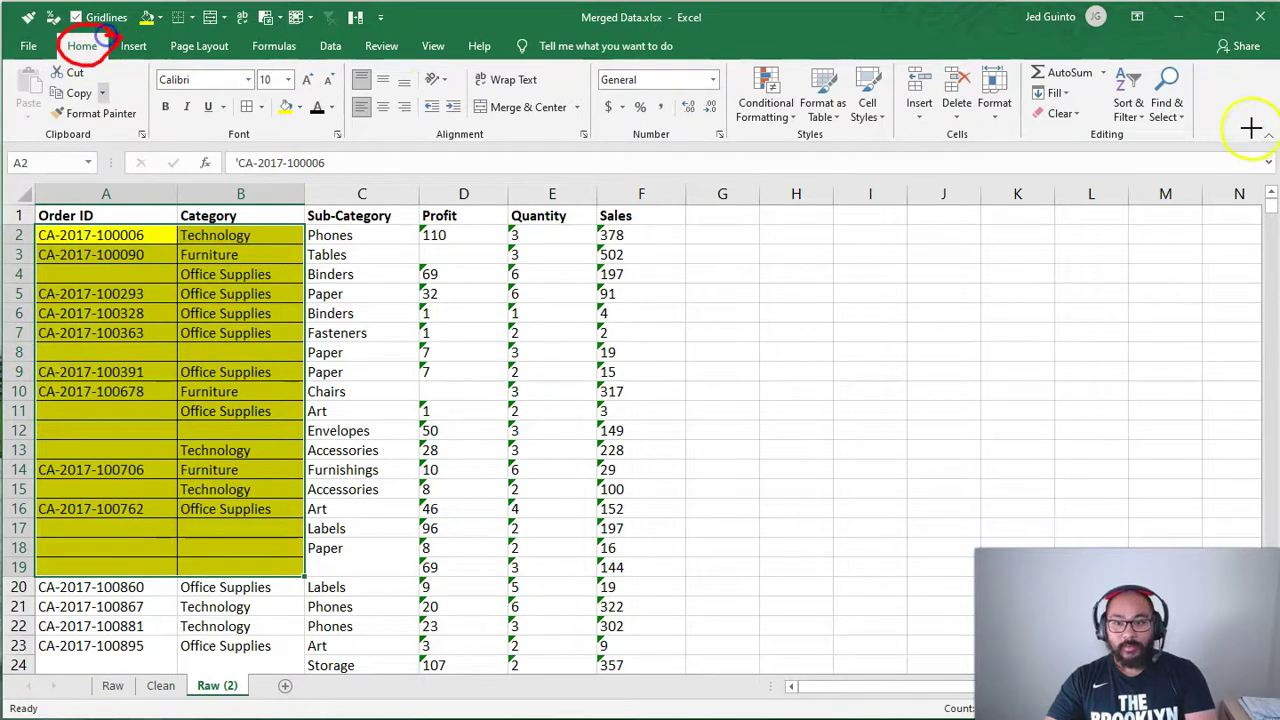
{"action": "mouse_move", "coordinate": [1185, 46]}
{"action": "left_mouse_down"}
{"action": "mouse_move", "coordinate": [1150, 56]}
{"action": "mouse_move", "coordinate": [1170, 47]}
{"action": "left_mouse_up"}
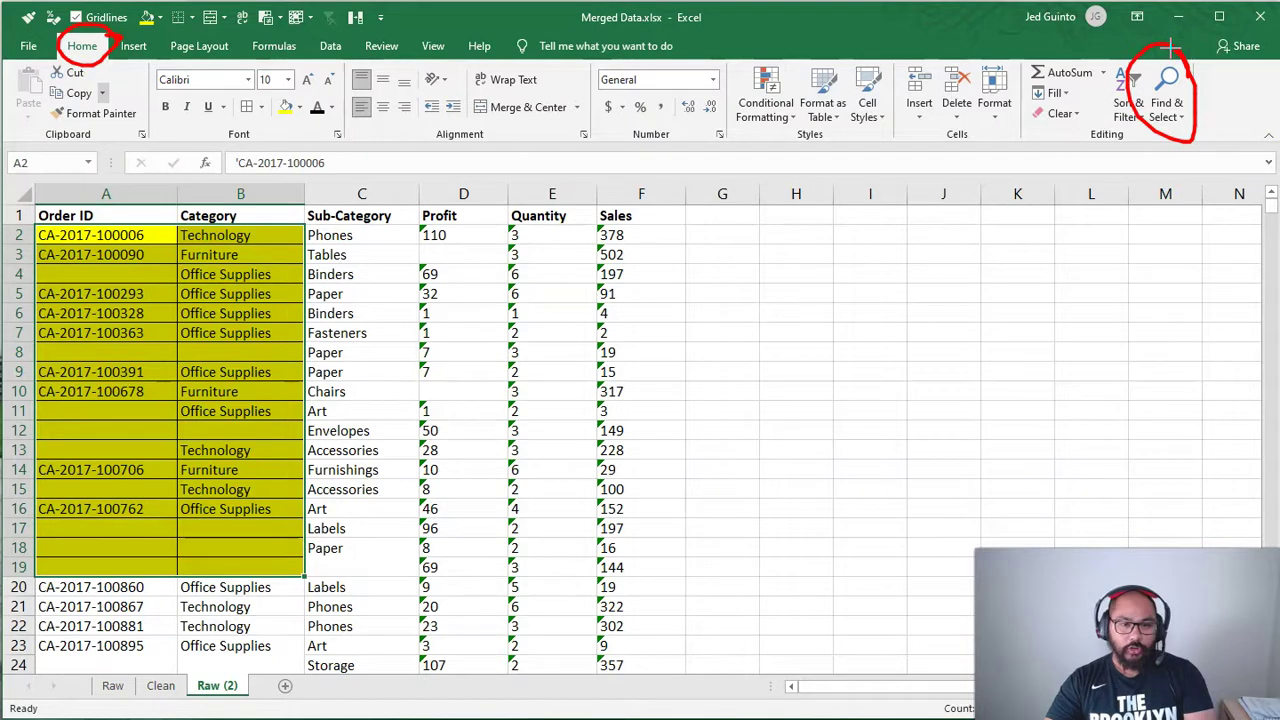
{"action": "key", "text": "Escape"}
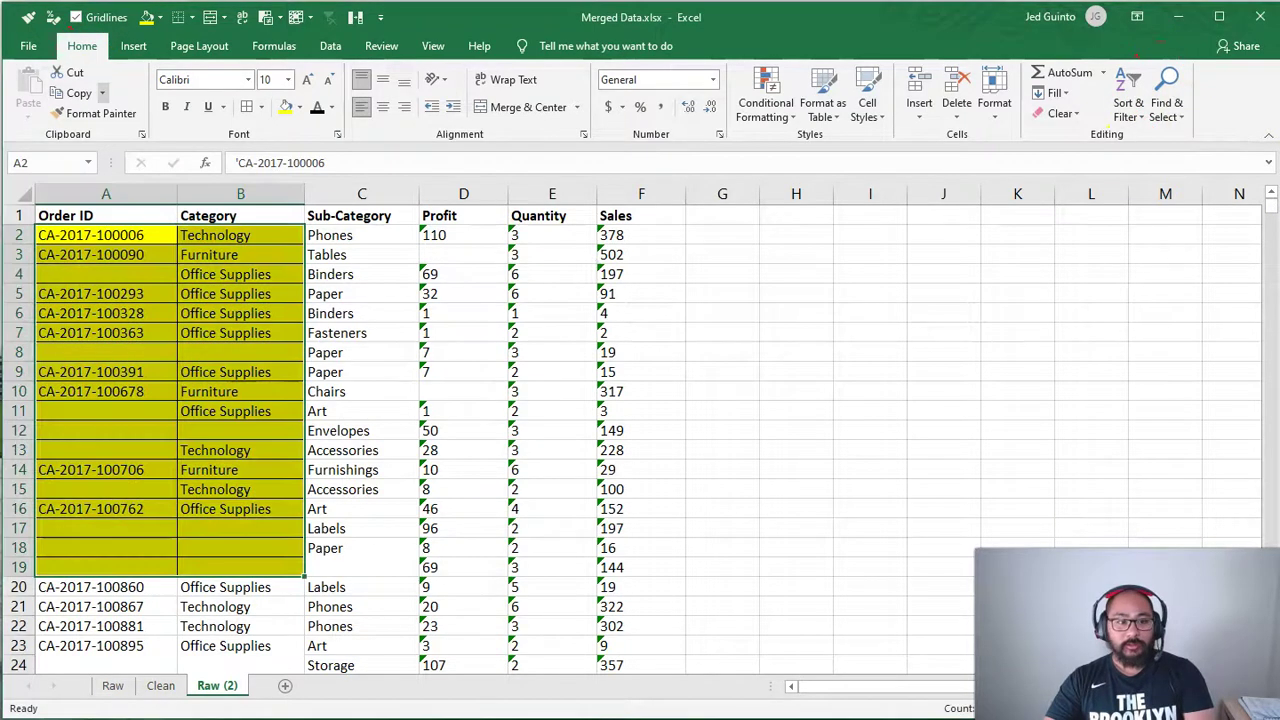
Select only the blank cells in A2:B19 using Find & Select > Go To Special > Blanks.
{"action": "left_click", "coordinate": [1166, 106]}
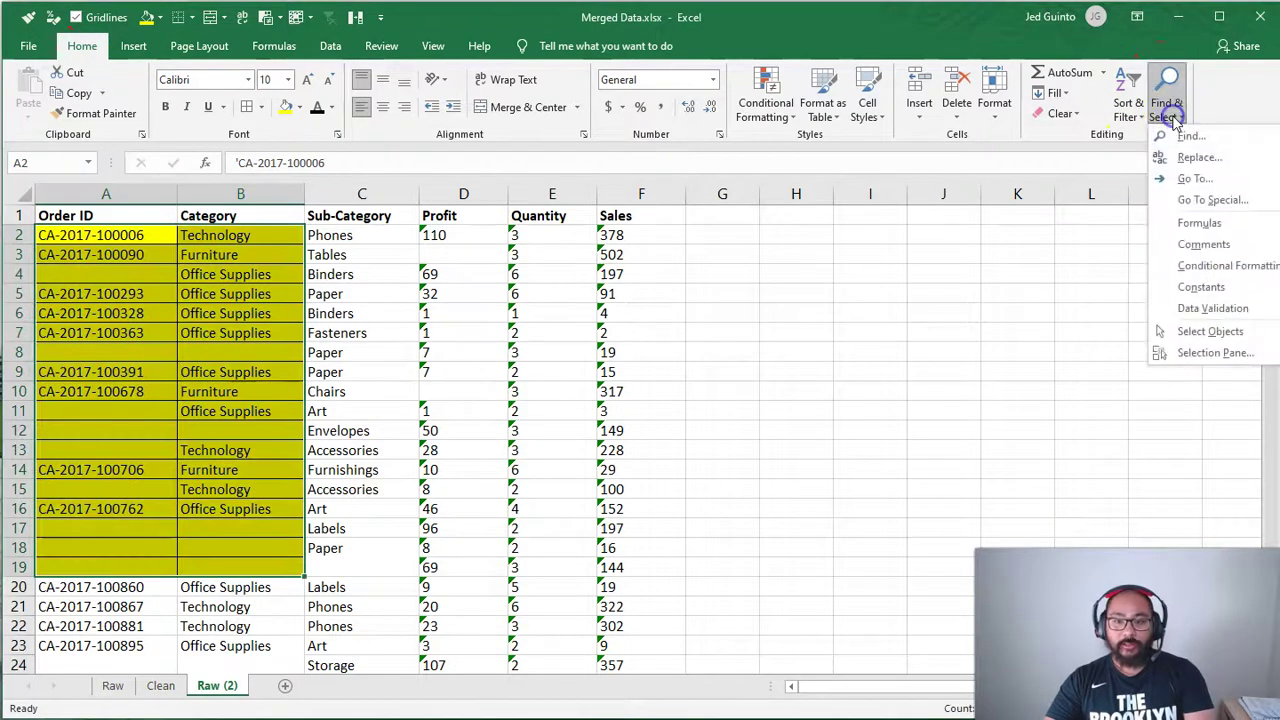
{"action": "left_click", "coordinate": [1190, 203]}
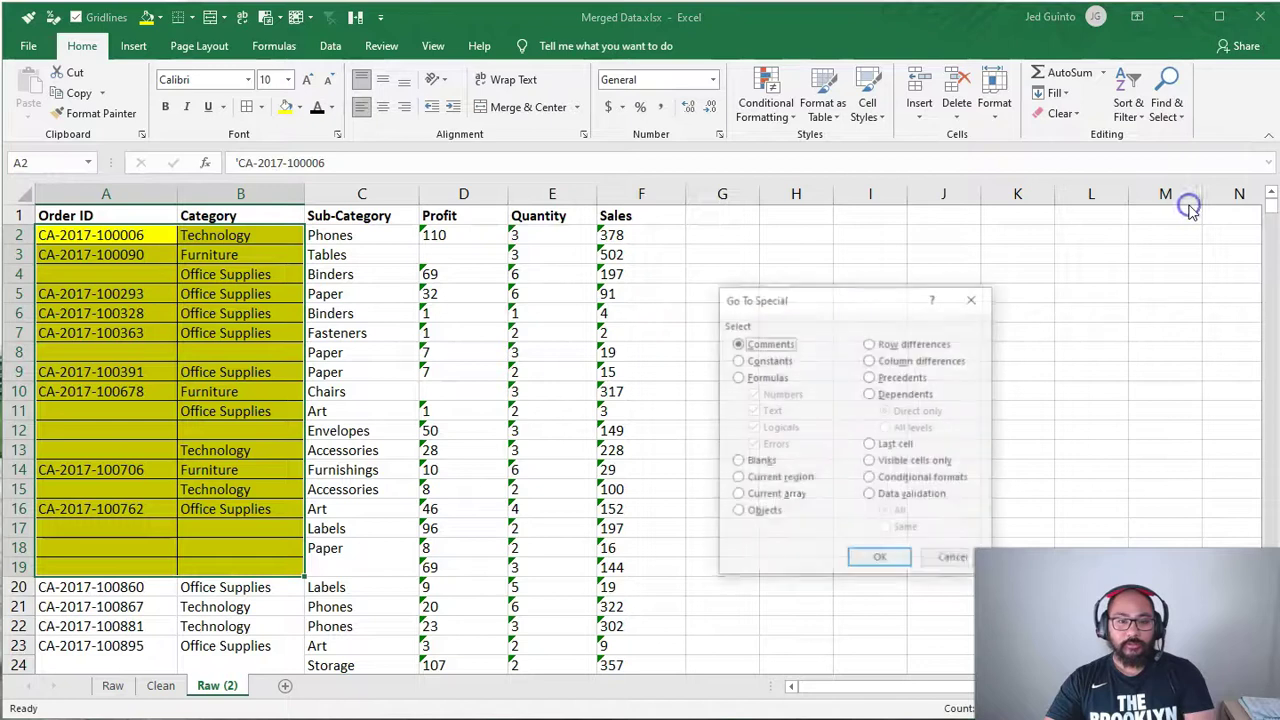
{"action": "left_click", "coordinate": [745, 465]}
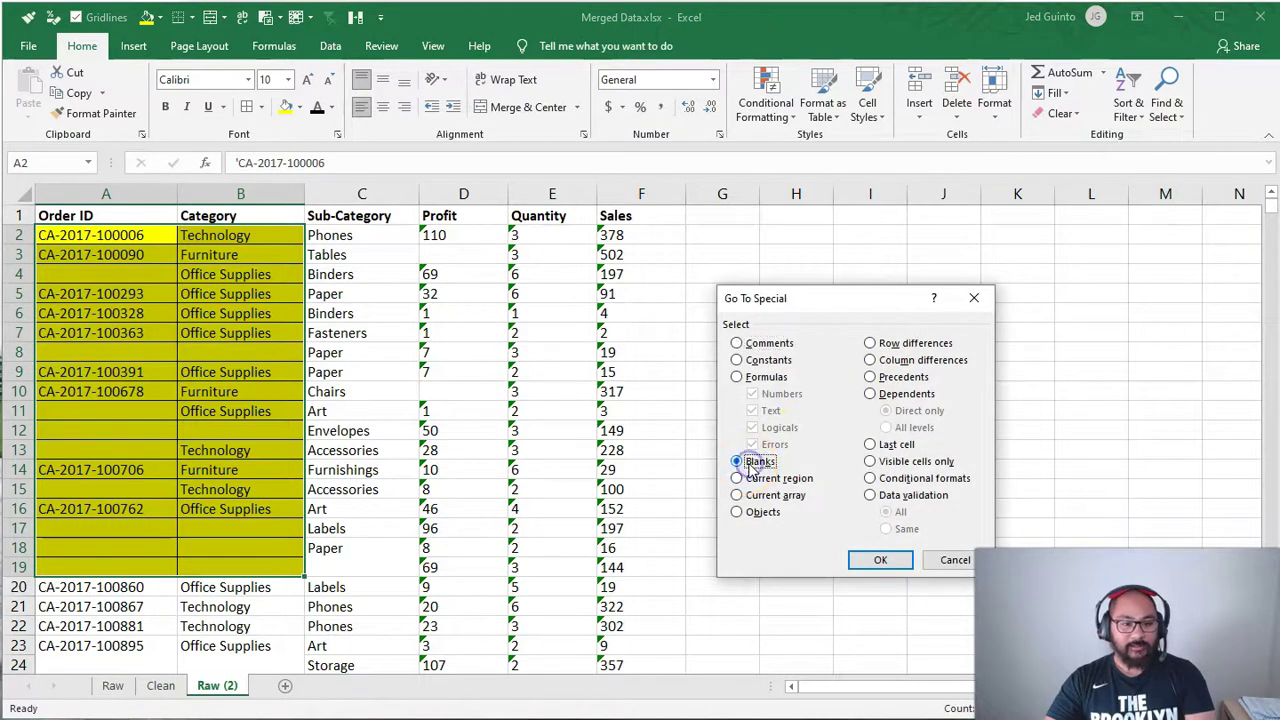
{"action": "left_click", "coordinate": [892, 559]}
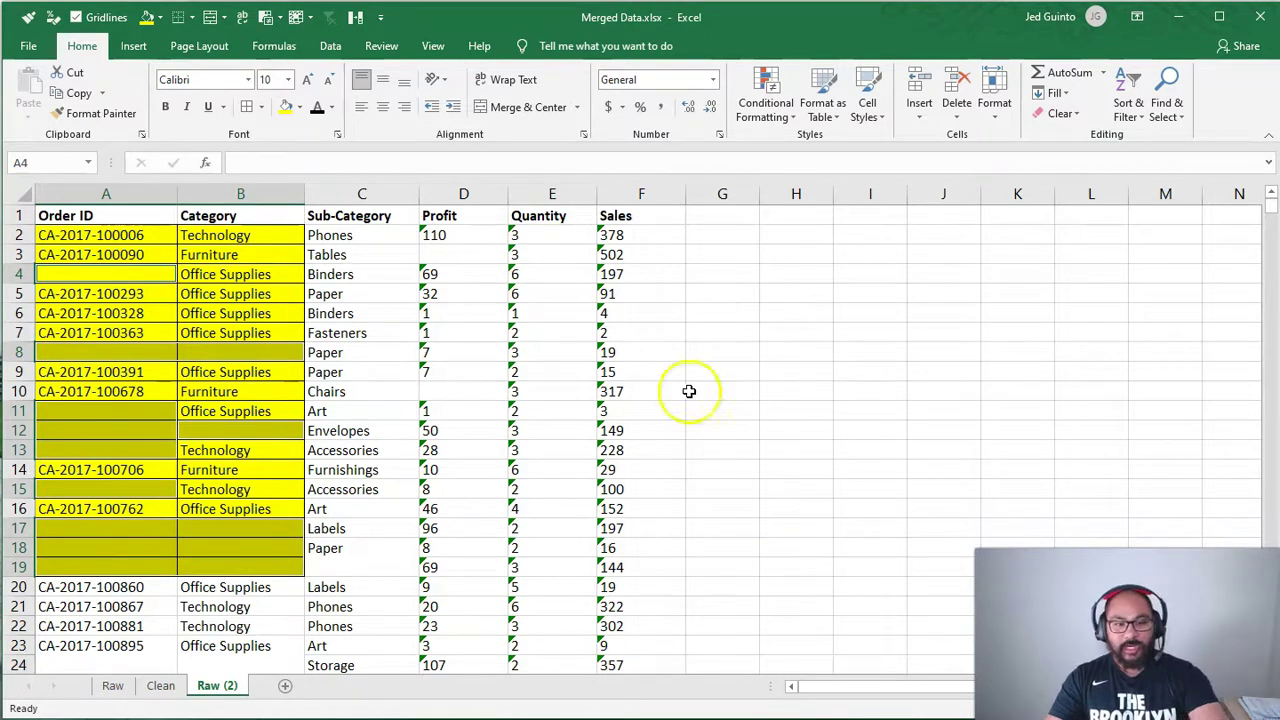
Reselect A2:B19 and pick out its blank cells again with Go To Special > Blanks.
{"action": "left_click", "coordinate": [710, 356]}
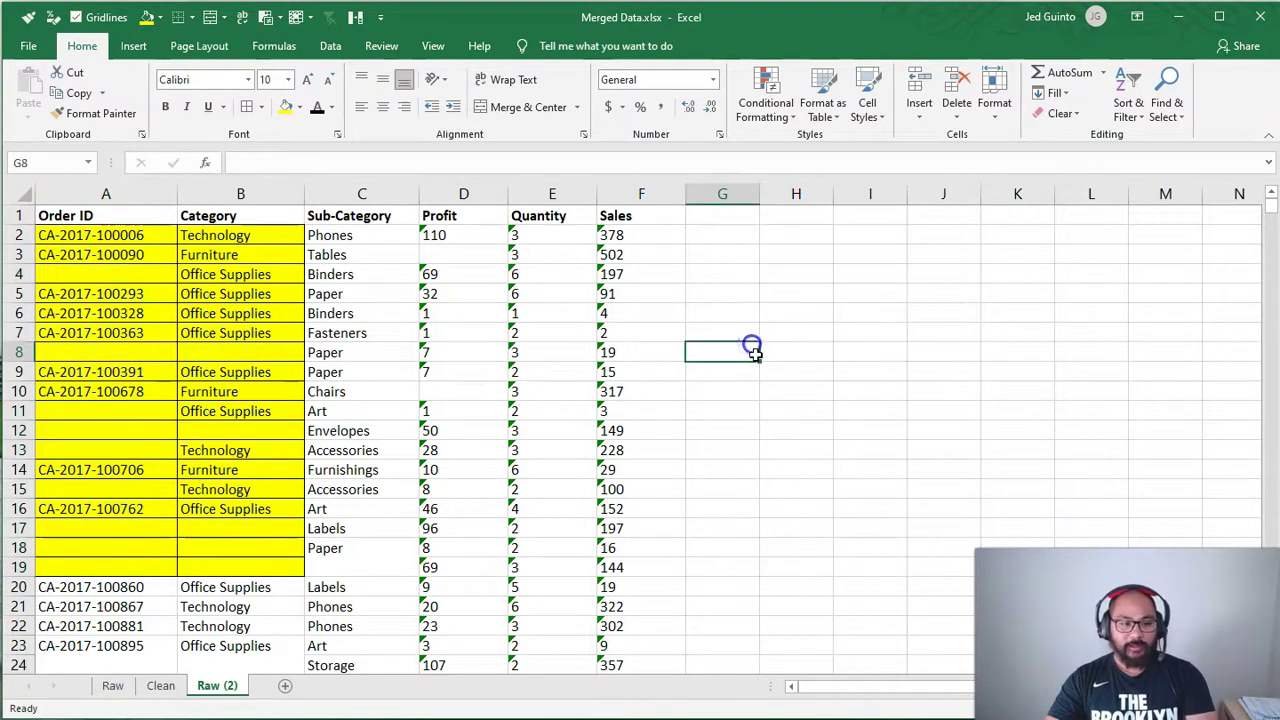
{"action": "left_click_drag", "start_coordinate": [46, 235], "coordinate": [253, 560]}
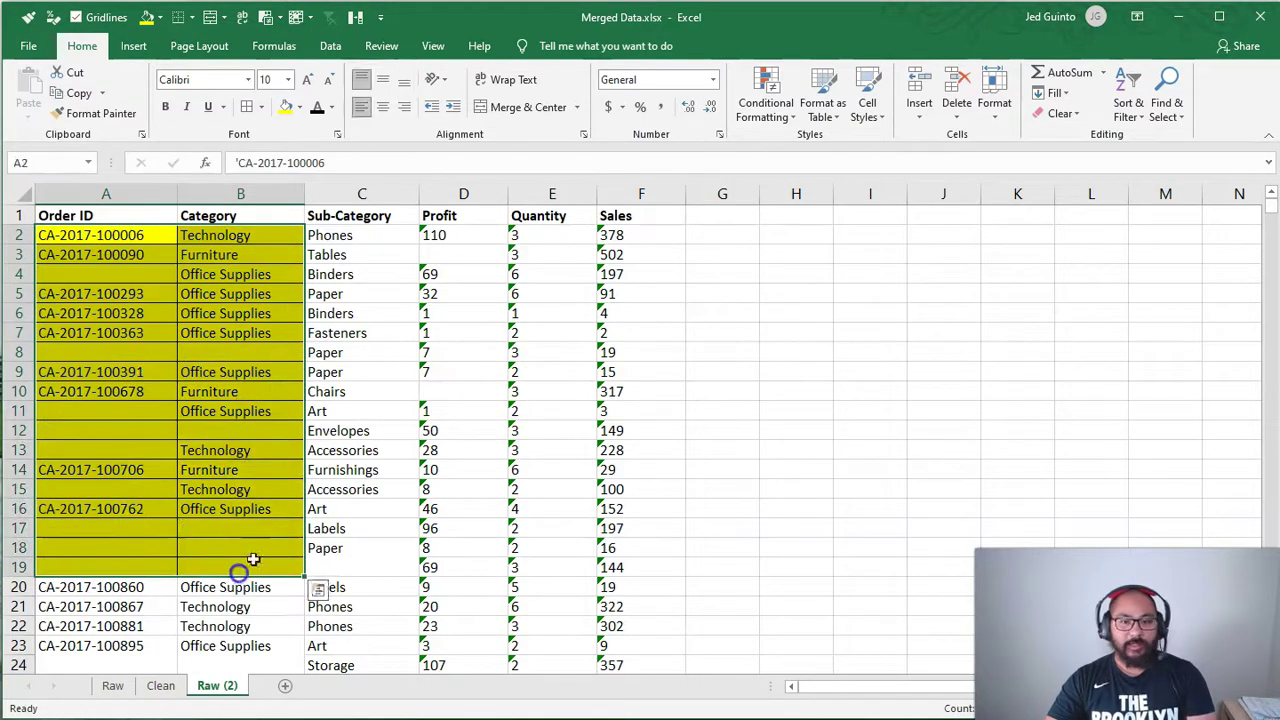
{"action": "left_click", "coordinate": [1166, 92]}
{"action": "left_click", "coordinate": [1202, 201]}
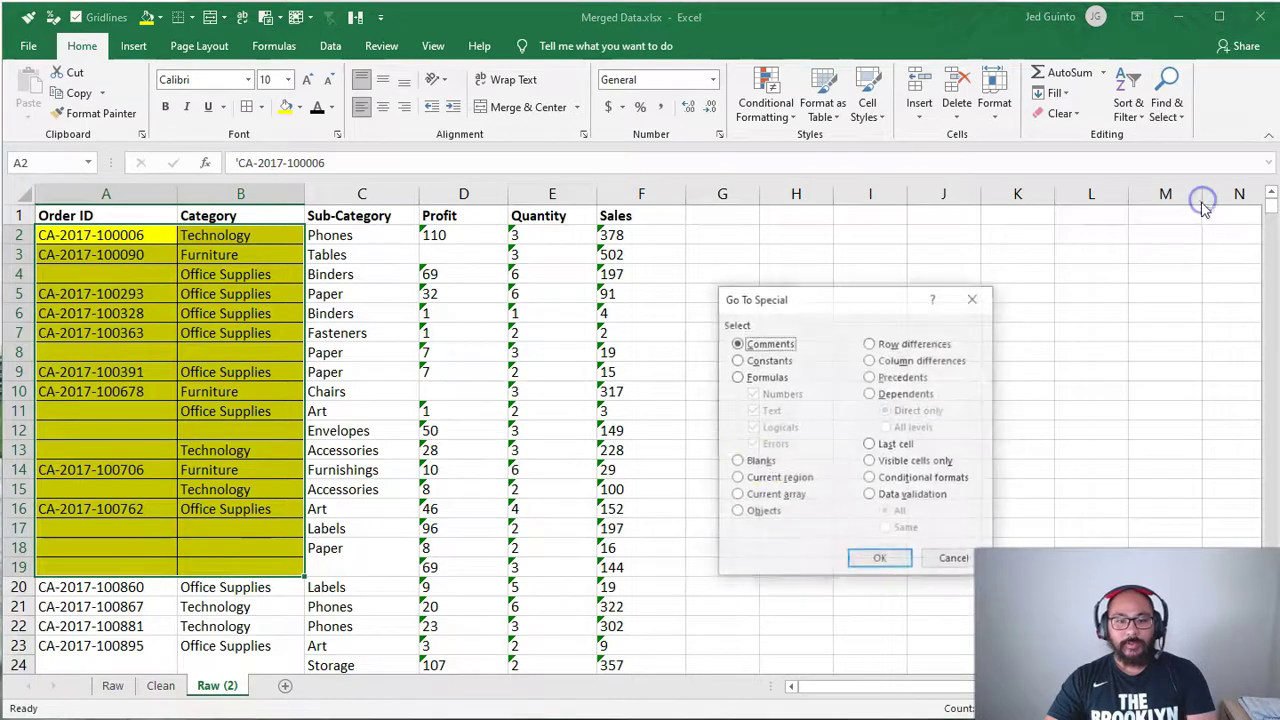
{"action": "left_click", "coordinate": [755, 463]}
{"action": "left_click", "coordinate": [880, 557]}
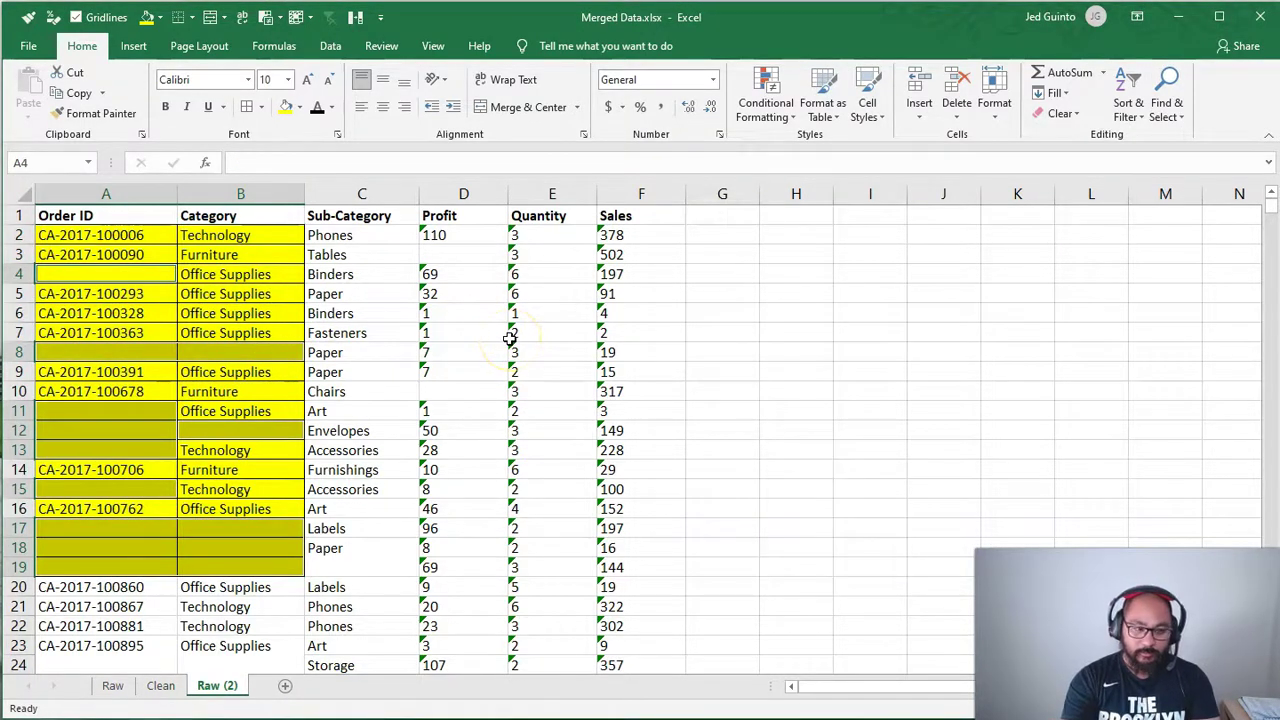
Fill all selected blanks at once with a formula pointing to the cell above, using Ctrl+Enter.
{"action": "type", "text": "="}
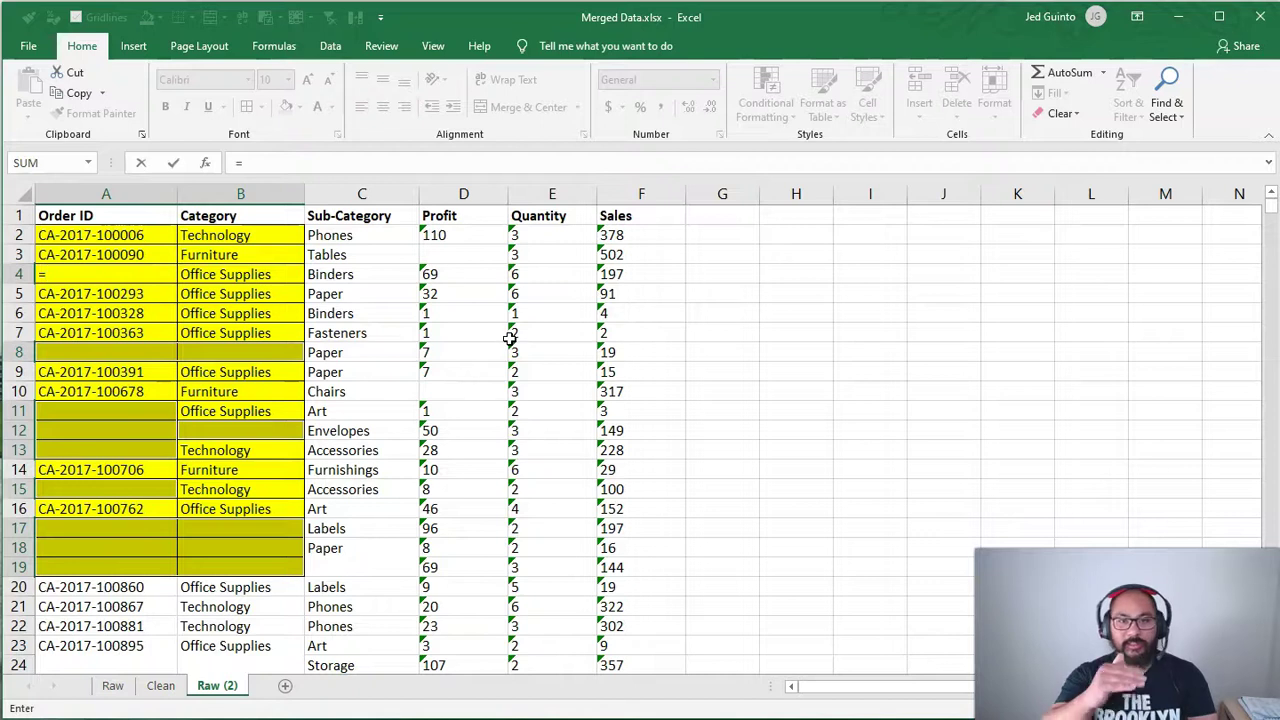
{"action": "key", "text": "Up"}
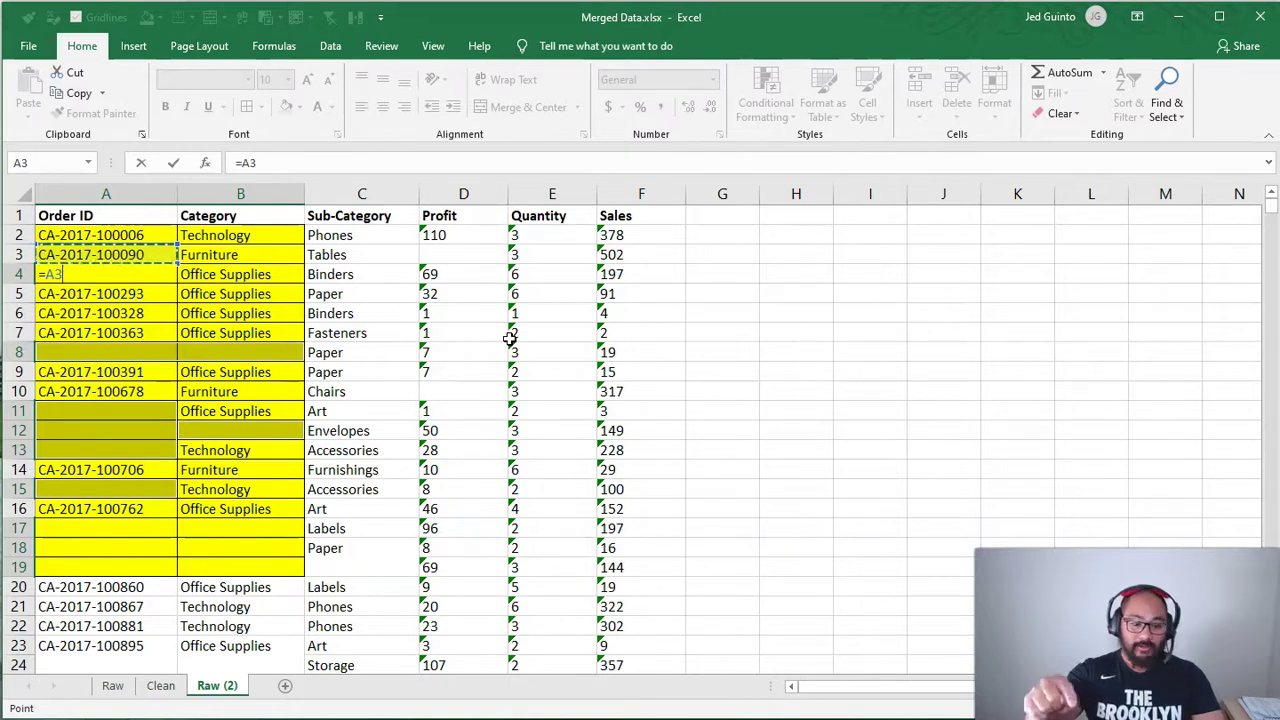
{"action": "key", "text": "ctrl+Return"}
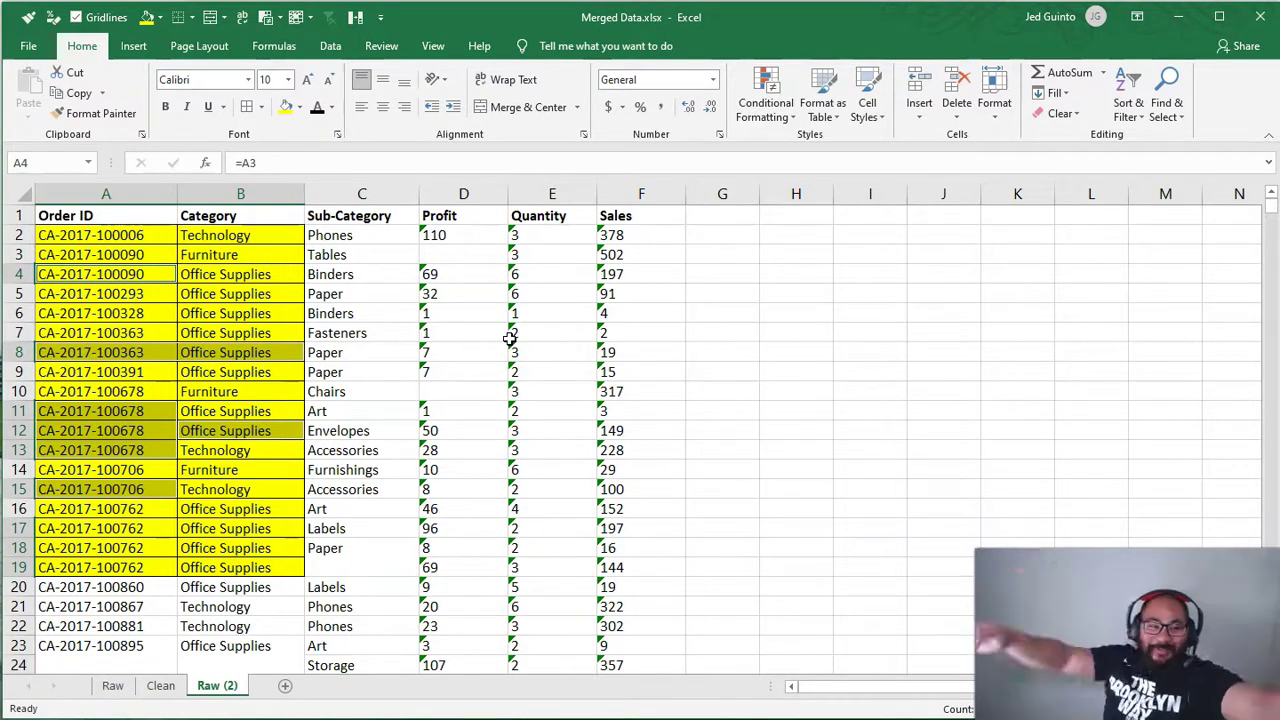
{"action": "left_click", "coordinate": [196, 432]}
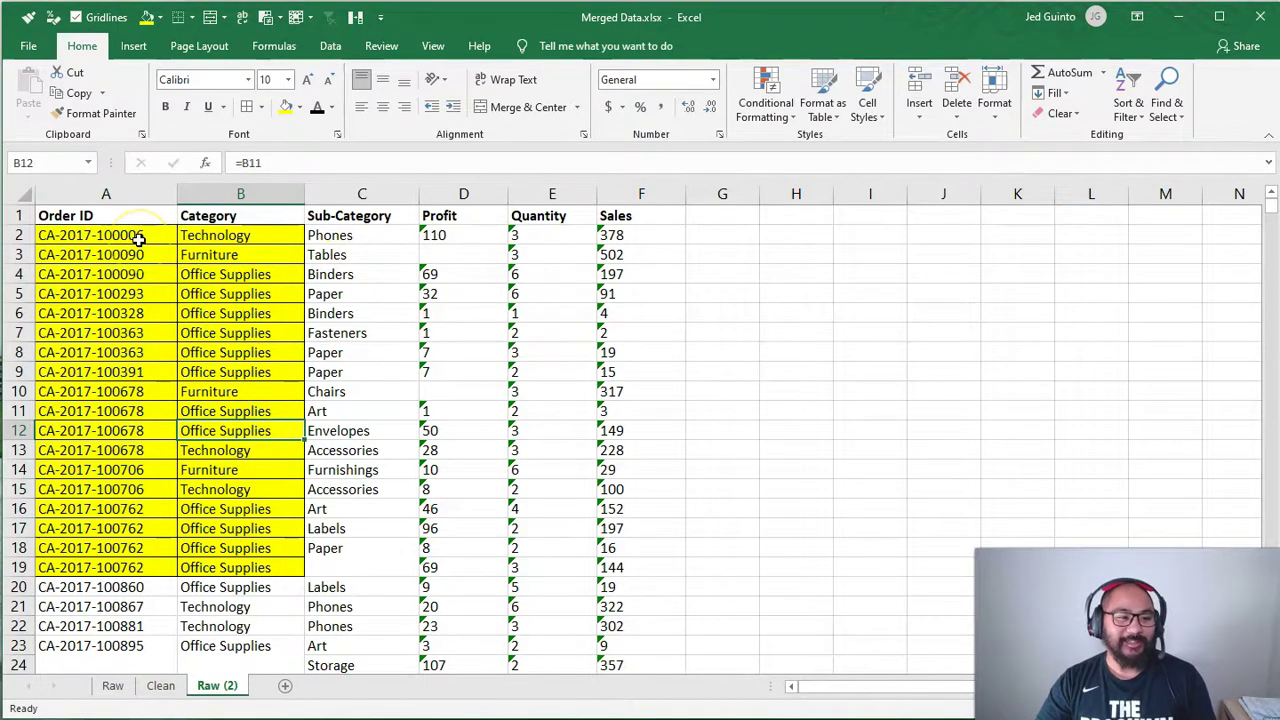
{"action": "left_click", "coordinate": [457, 391]}
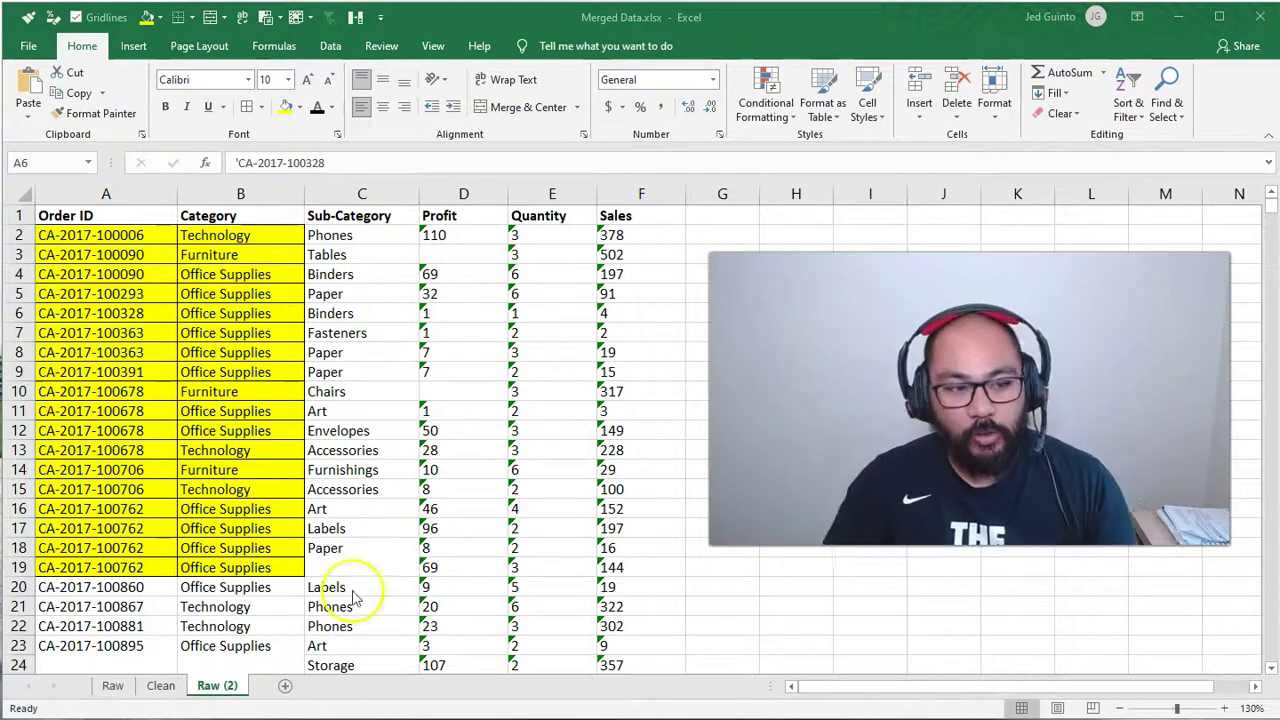
{"action": "left_click", "coordinate": [127, 391]}
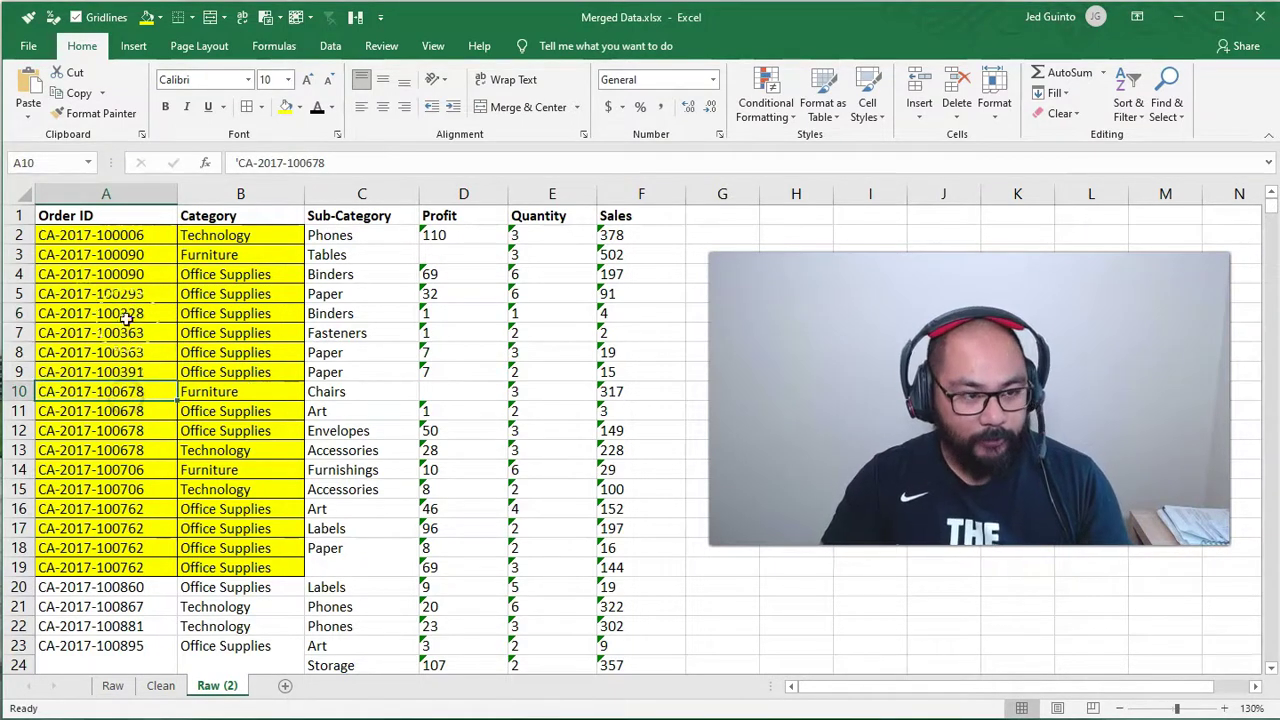
{"action": "left_click_drag", "start_coordinate": [113, 274], "coordinate": [114, 296]}
{"action": "key", "text": "ctrl+v"}
{"action": "left_click", "coordinate": [113, 279]}
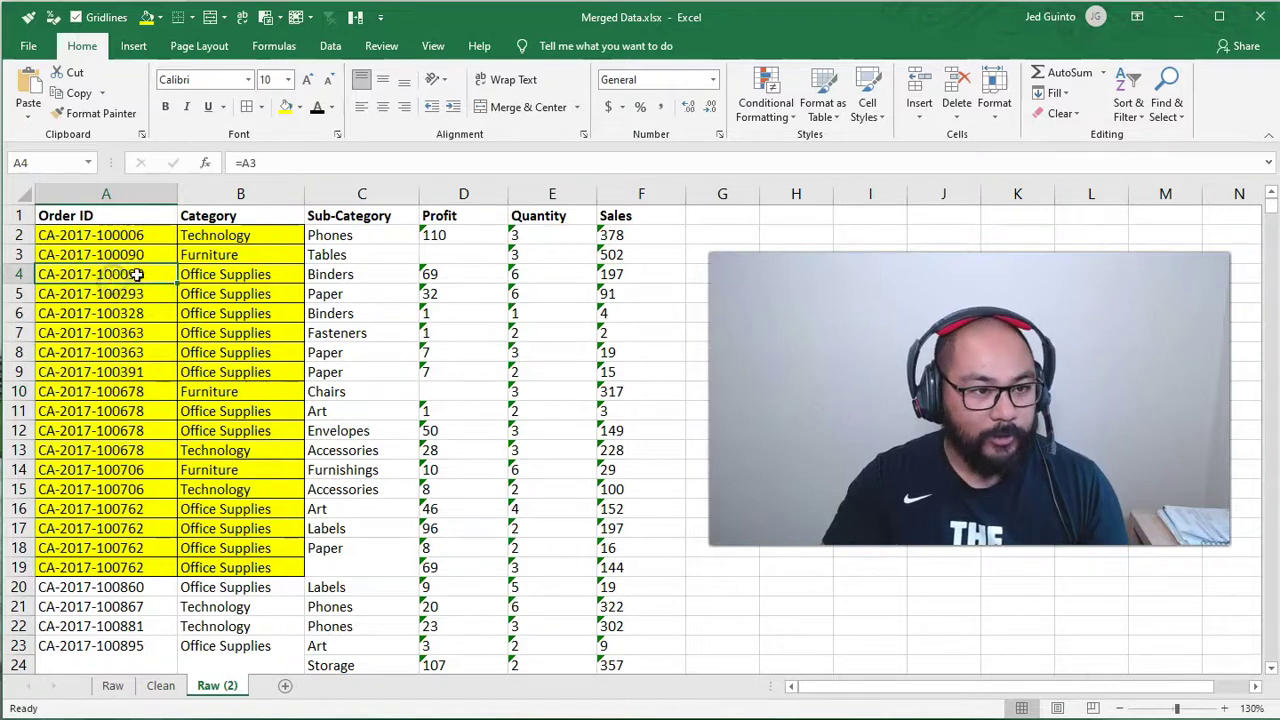
{"action": "left_click", "coordinate": [260, 163]}
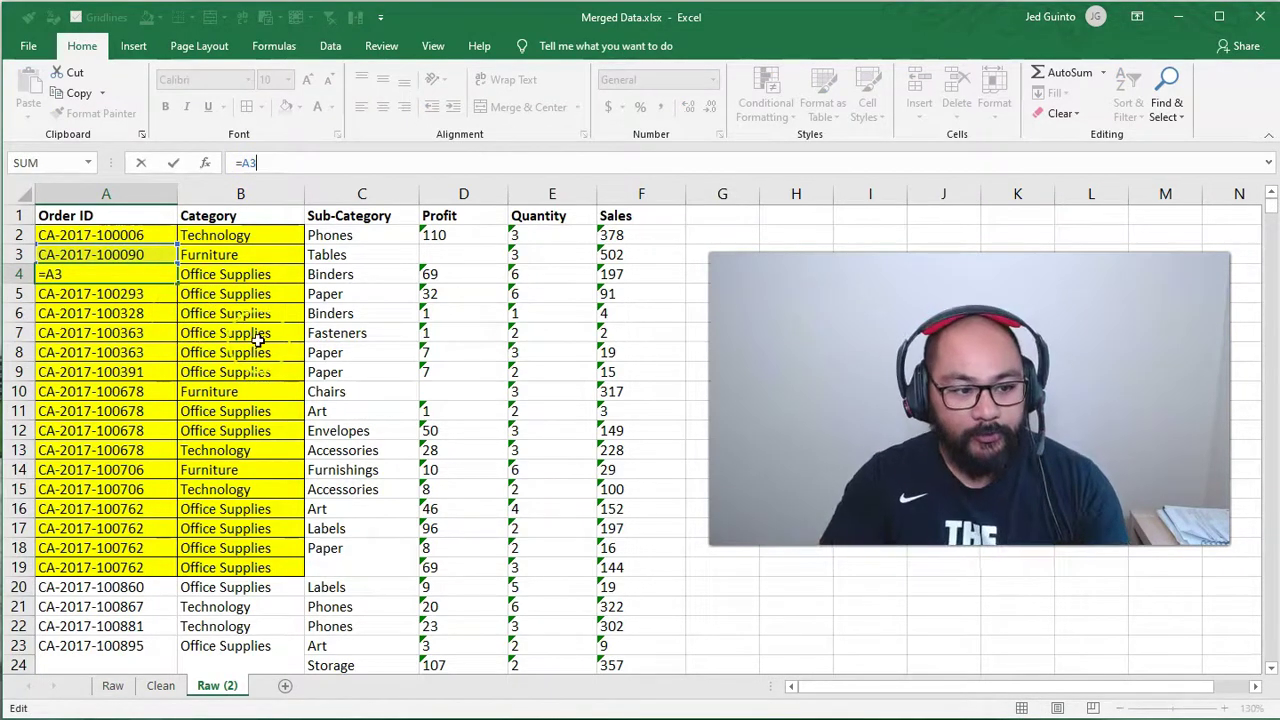
{"action": "key", "text": "ctrl+Return"}
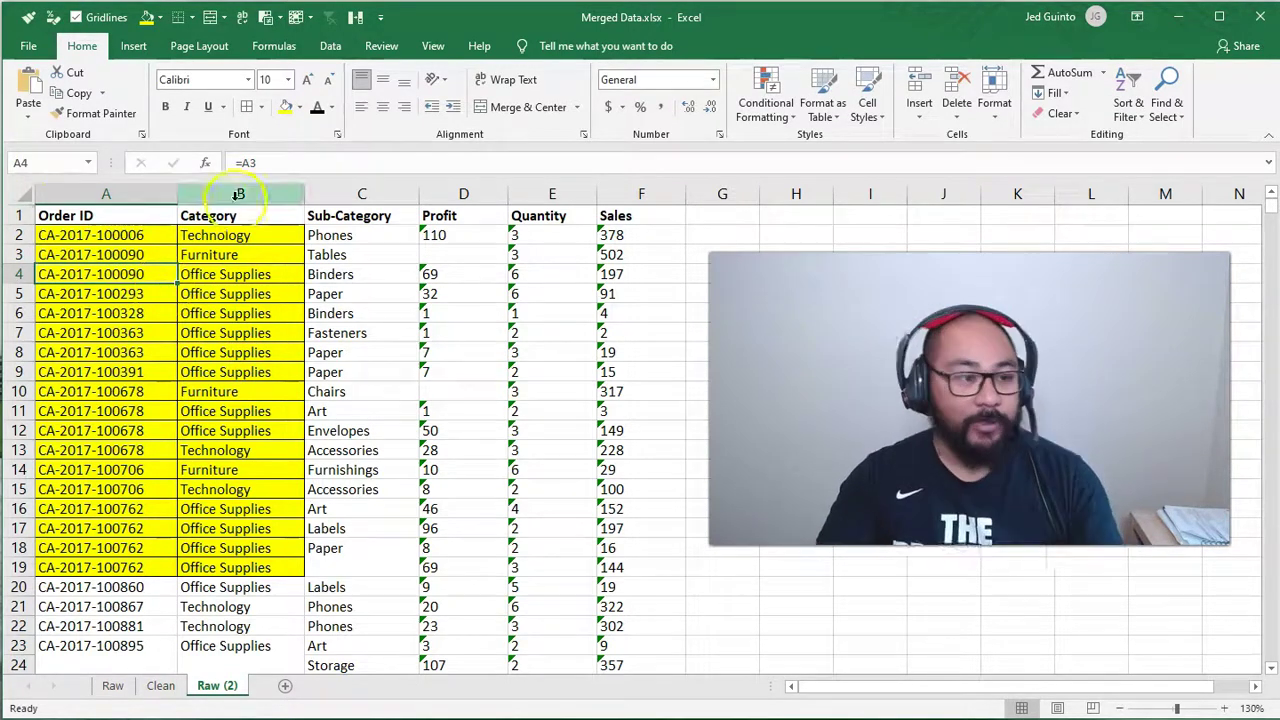
Copy A2:B19 and paste it back as values from the right-click menu.
{"action": "left_click_drag", "start_coordinate": [105, 236], "coordinate": [251, 565]}
{"action": "right_click", "coordinate": [165, 280]}
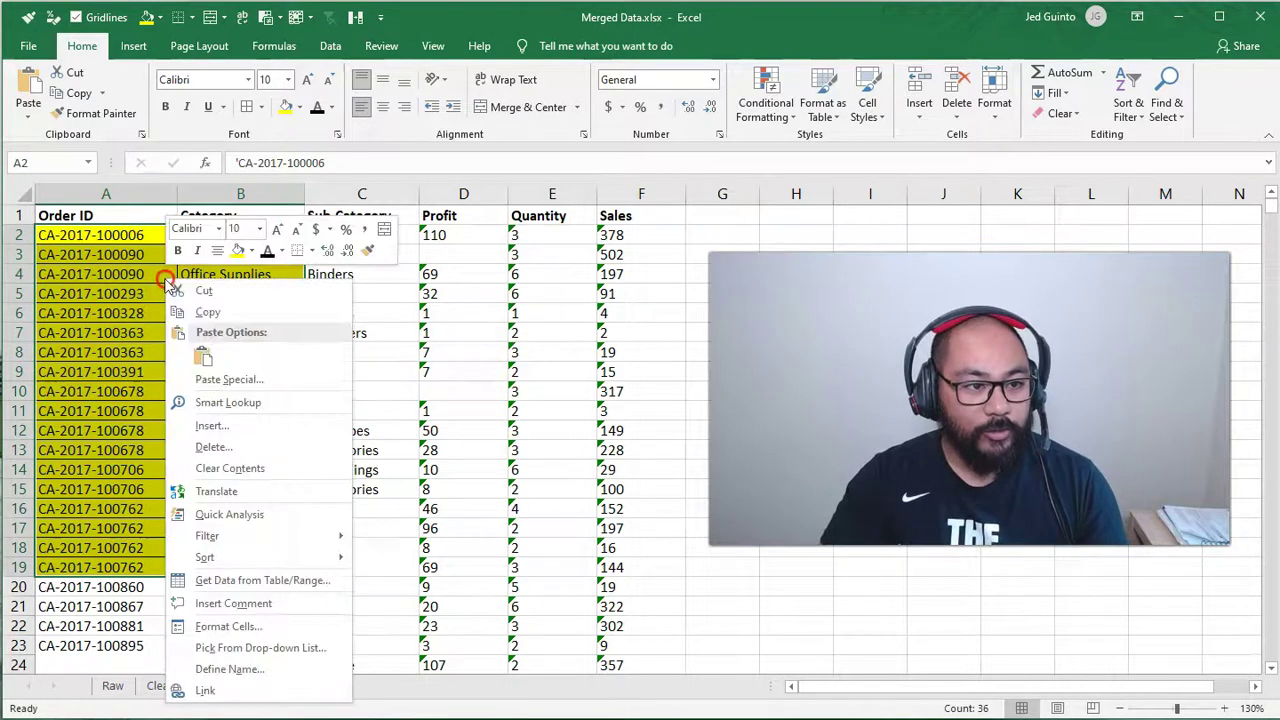
{"action": "left_click", "coordinate": [218, 312]}
{"action": "right_click", "coordinate": [80, 294]}
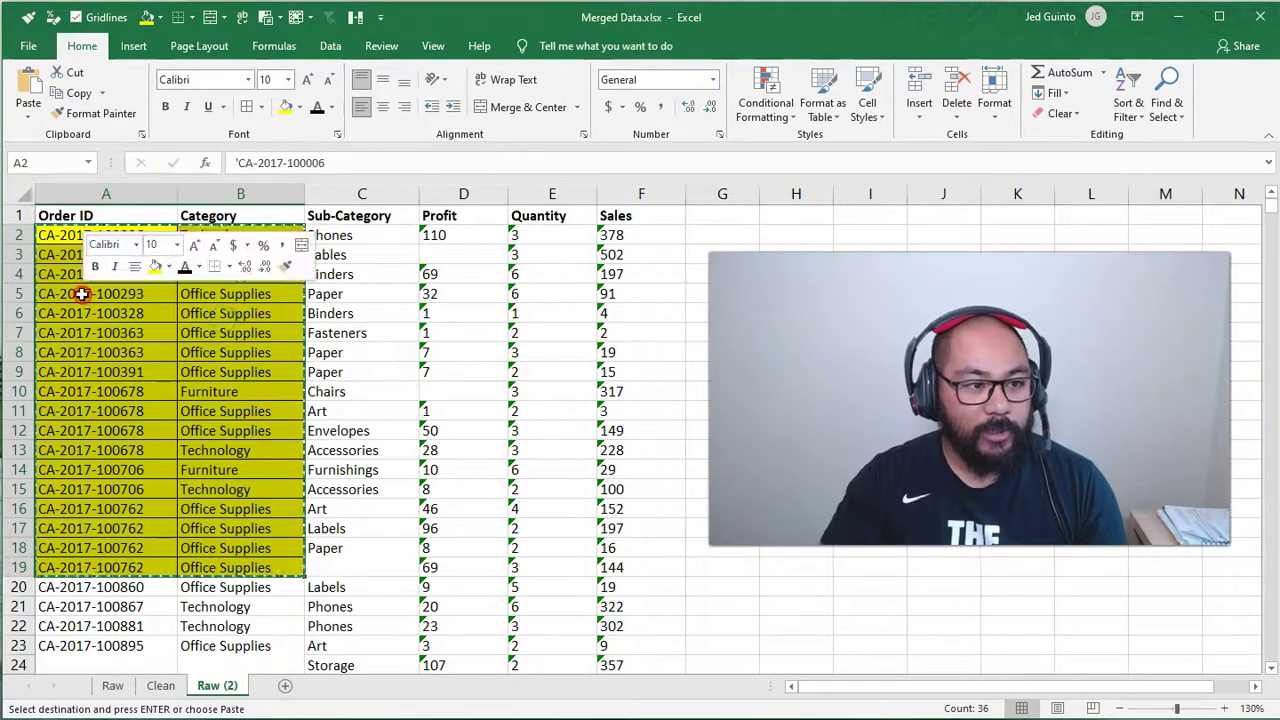
{"action": "left_click", "coordinate": [148, 378]}
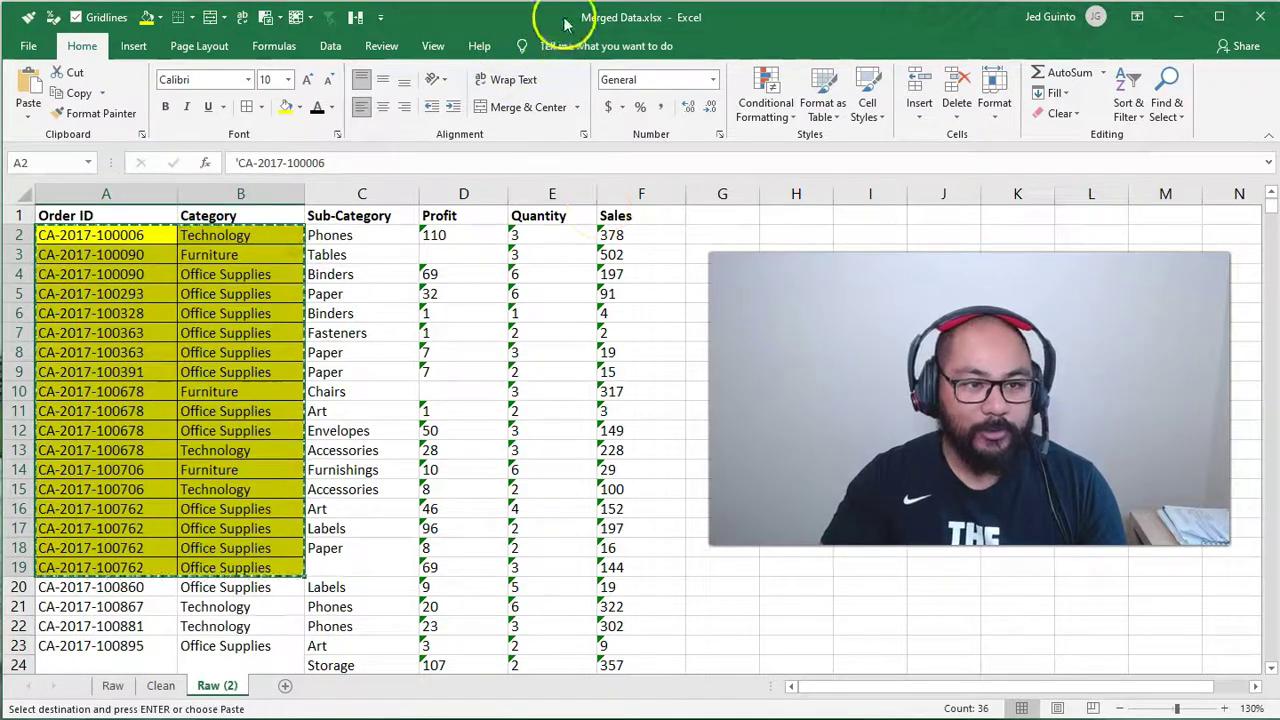
{"action": "right_click", "coordinate": [300, 253]}
{"action": "left_click", "coordinate": [358, 335]}
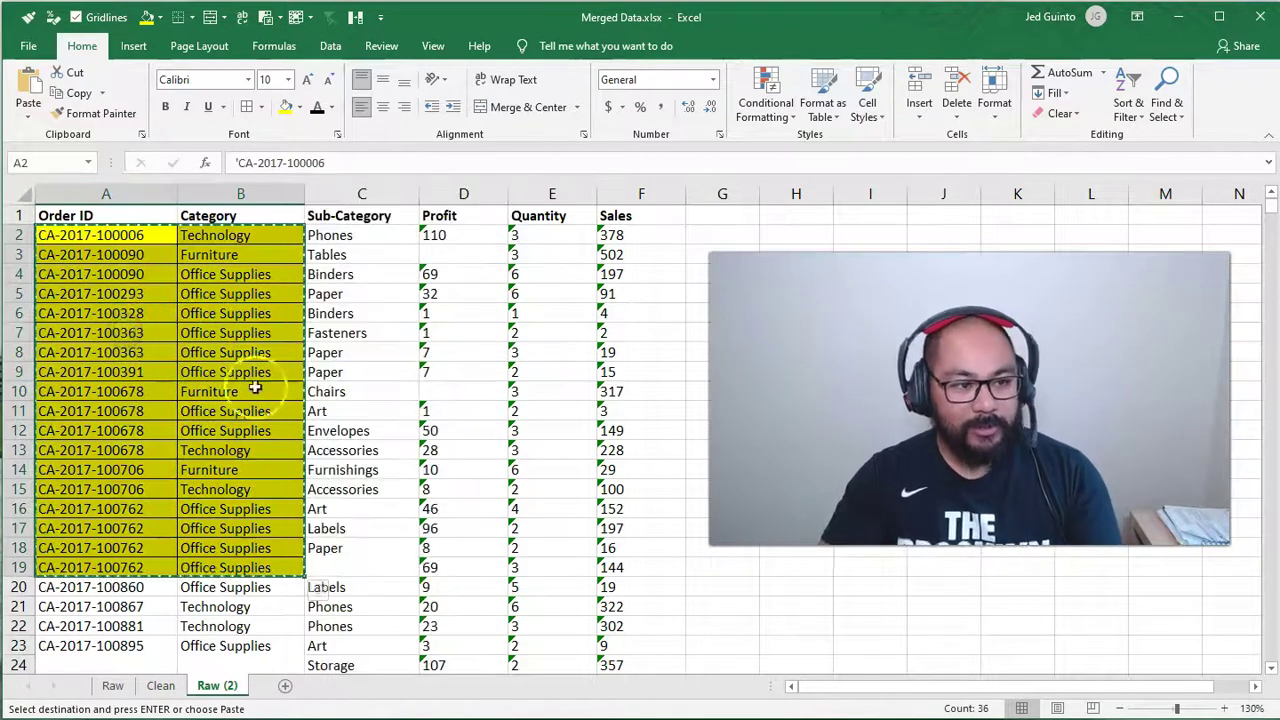
Show formulas with Ctrl+` and inspect the filled cells A4, A8 and A11–A13.
{"action": "key", "text": "ctrl+grave"}
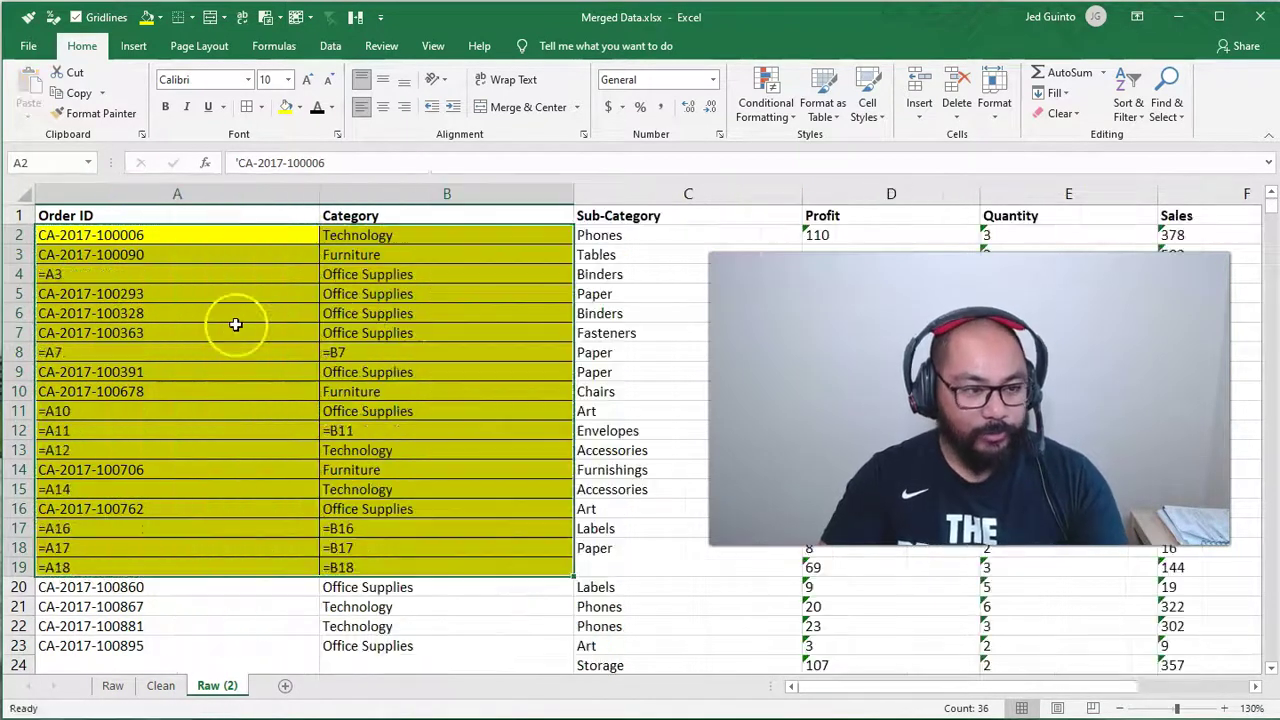
{"action": "left_click", "coordinate": [140, 274]}
{"action": "left_click", "coordinate": [120, 352]}
{"action": "left_click", "coordinate": [110, 411]}
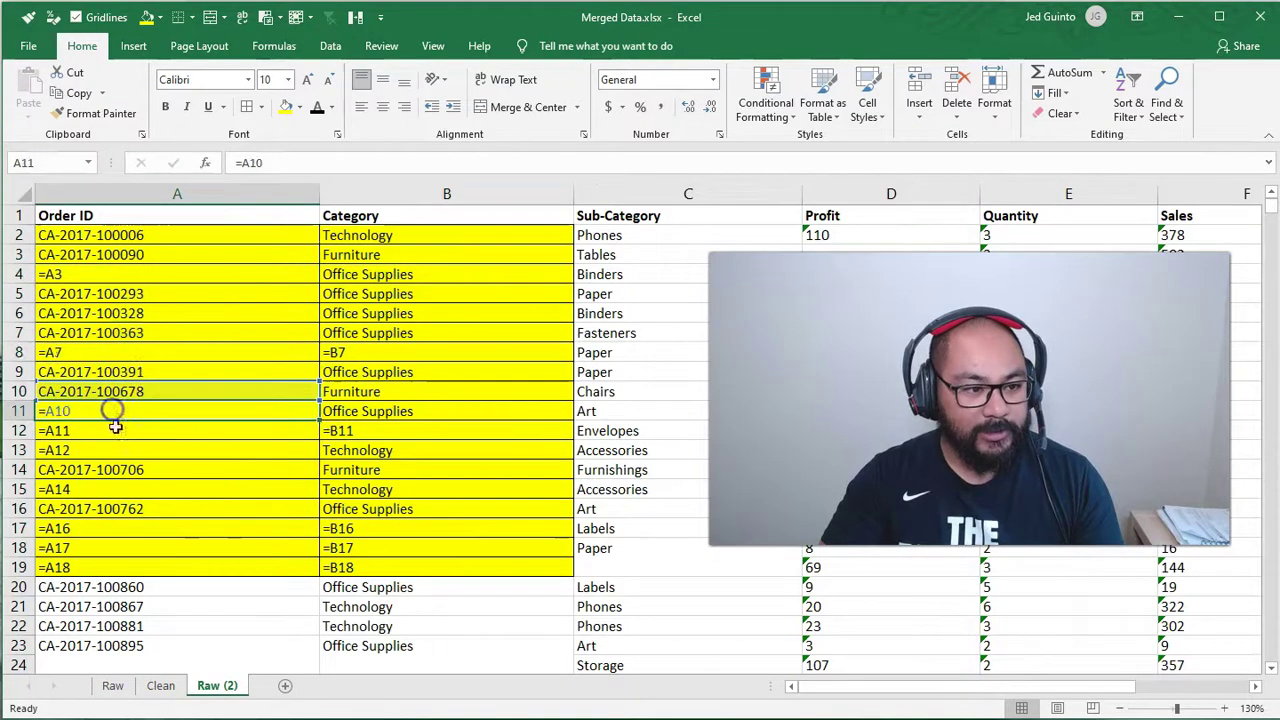
{"action": "left_click", "coordinate": [114, 431]}
{"action": "left_click", "coordinate": [114, 450]}
Copy A2:B19 and paste it over itself as static values.
{"action": "left_click_drag", "start_coordinate": [198, 240], "coordinate": [413, 566]}
{"action": "key", "text": "ctrl+c"}
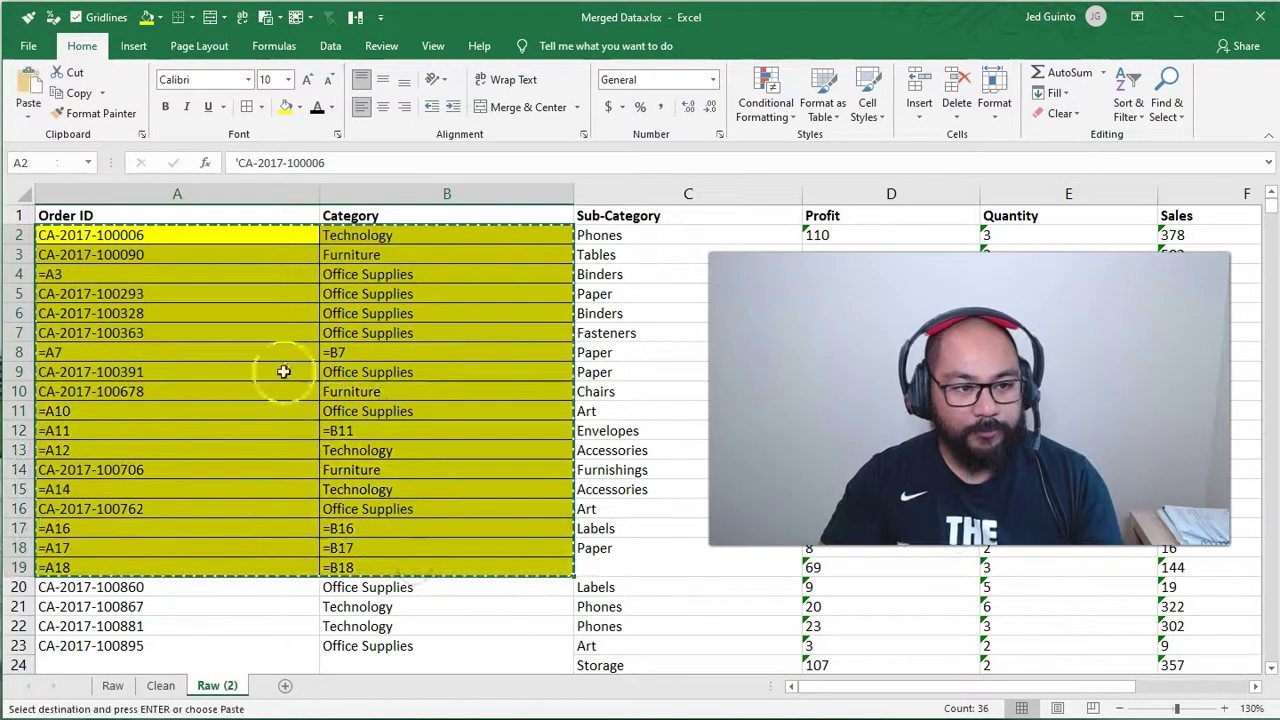
{"action": "right_click", "coordinate": [209, 305]}
{"action": "left_click", "coordinate": [273, 382]}
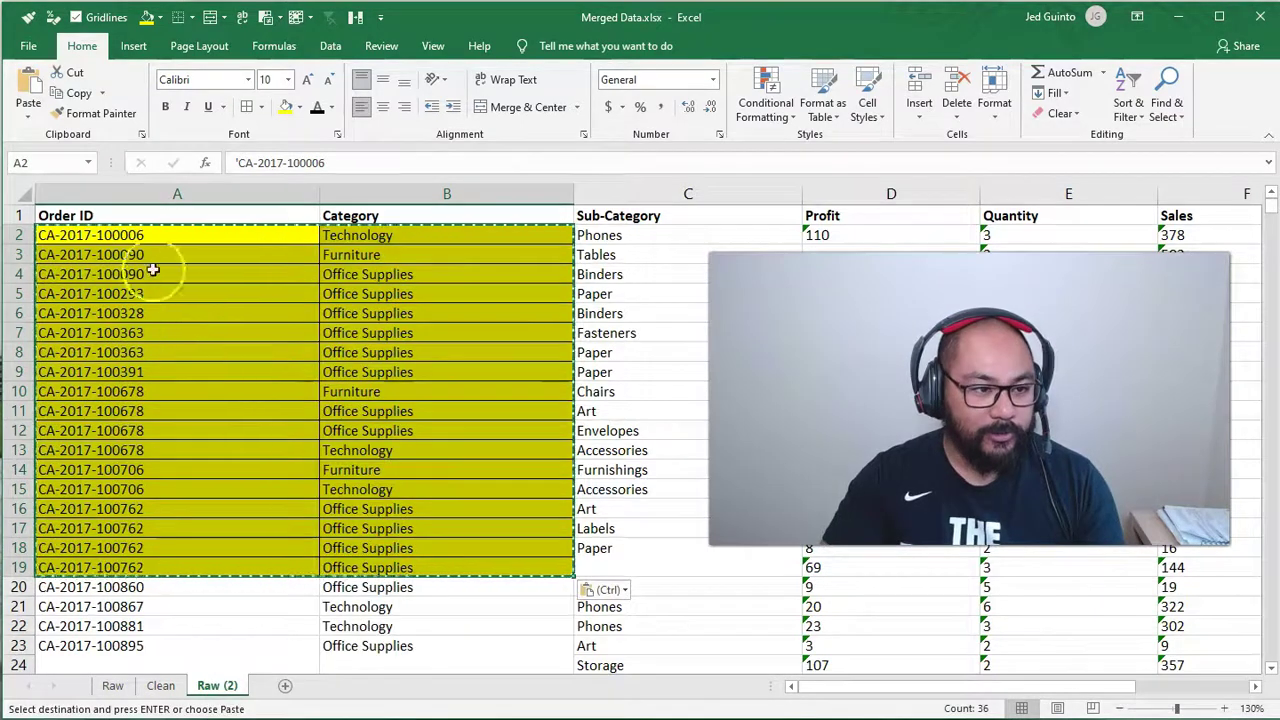